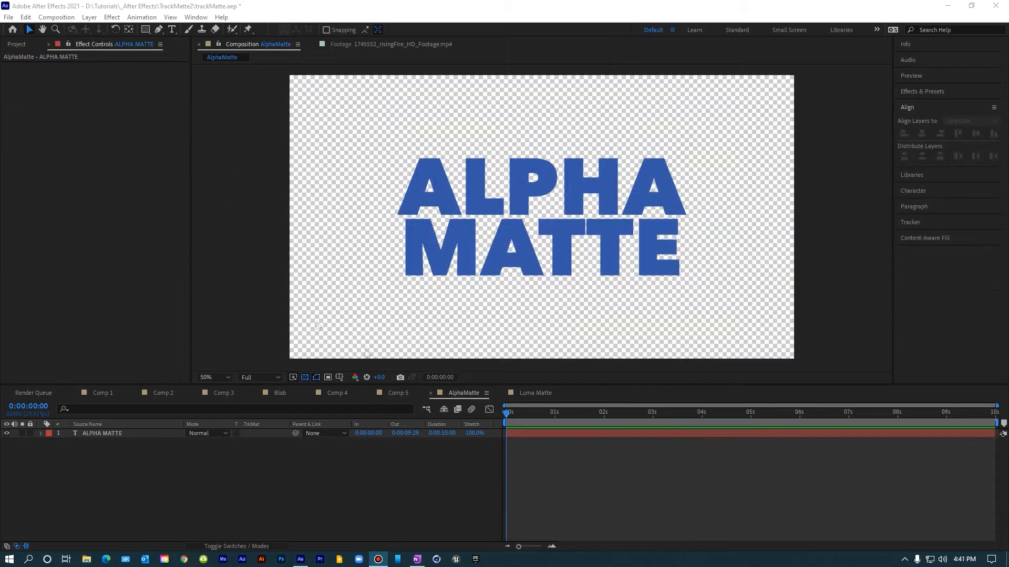
Step: Switch between the AlphaMatte and Luma Matte compositions to compare them
click(470, 224)
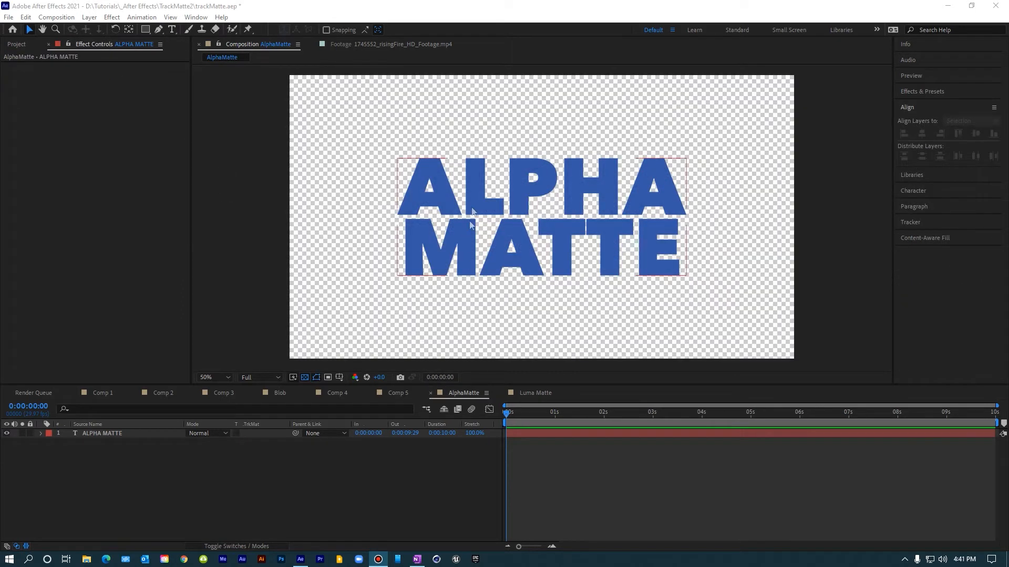
click(531, 393)
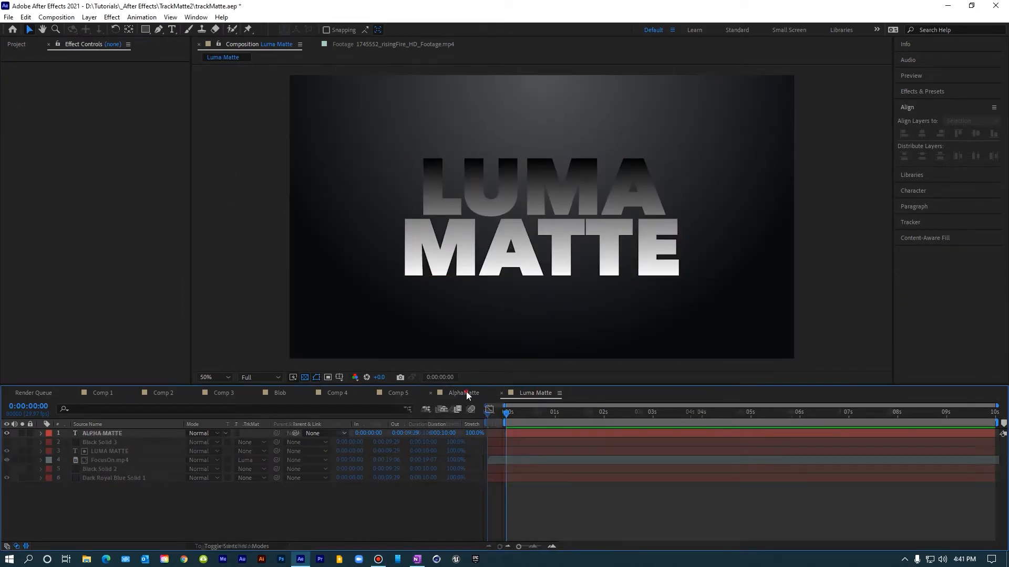
click(465, 393)
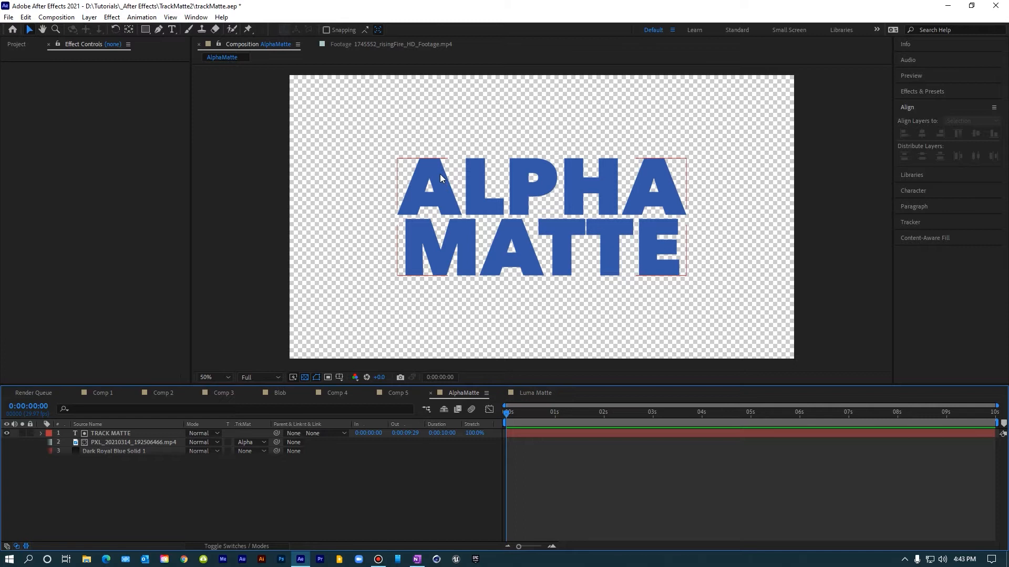
click(533, 394)
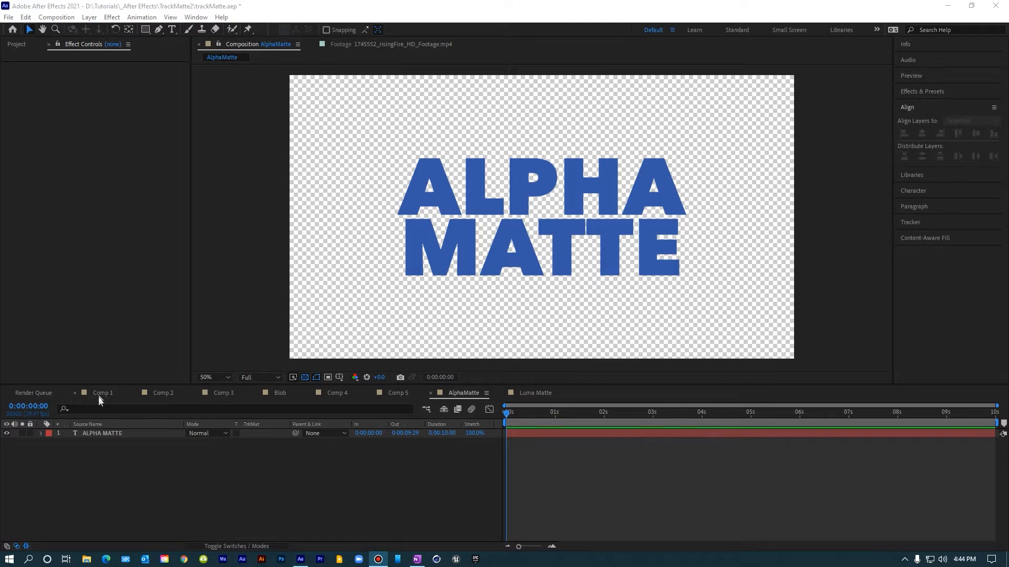
Step: In Comp 1, set the fire footage layer's track matte to Alpha Matte "FIRE"
click(101, 393)
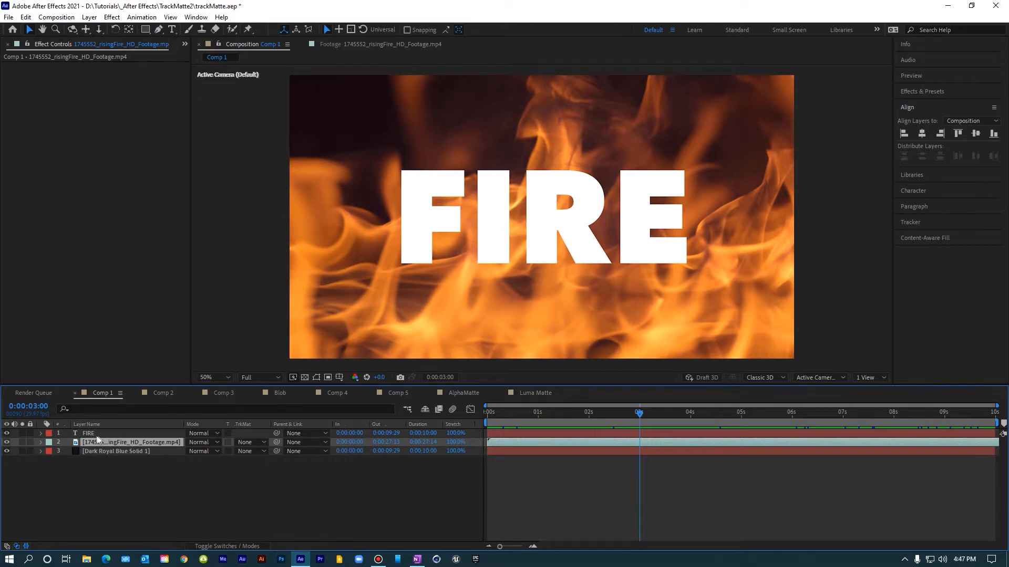
click(87, 434)
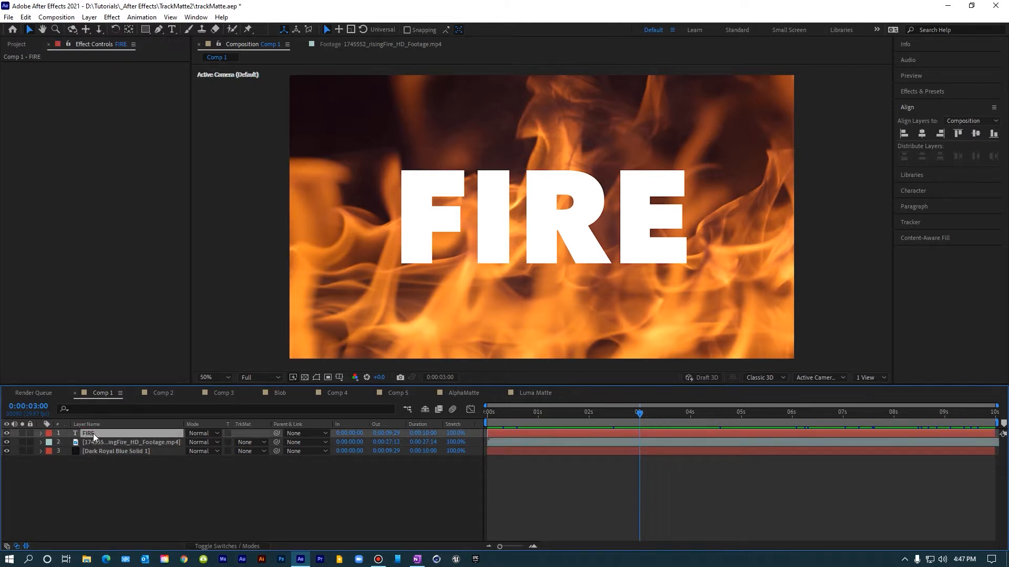
click(154, 442)
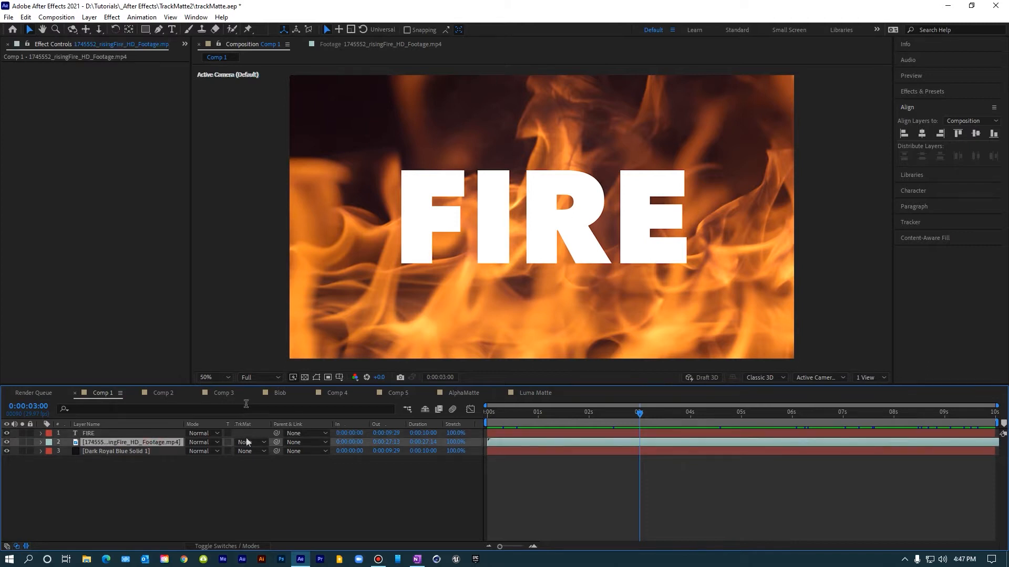
click(228, 546)
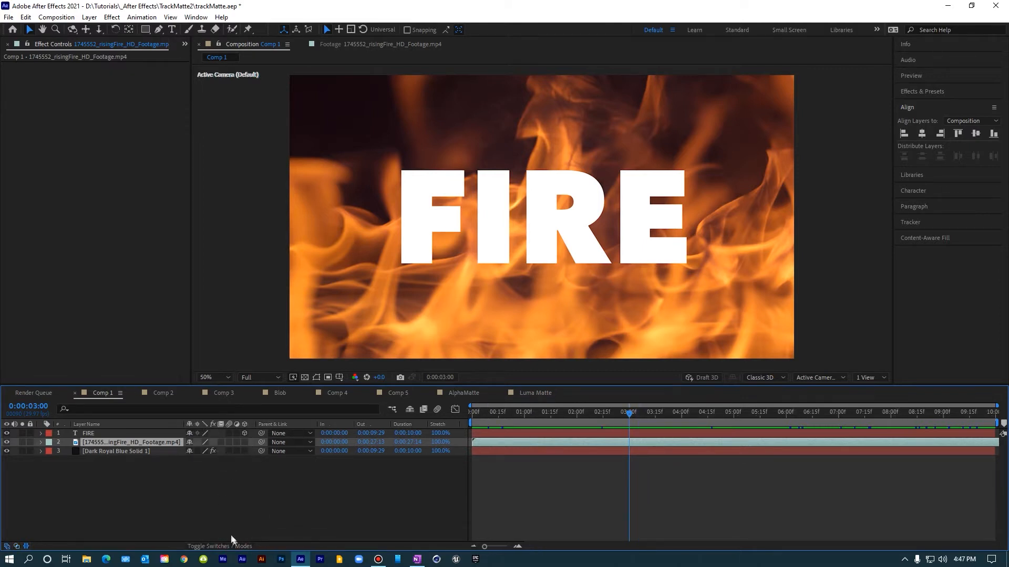
click(240, 547)
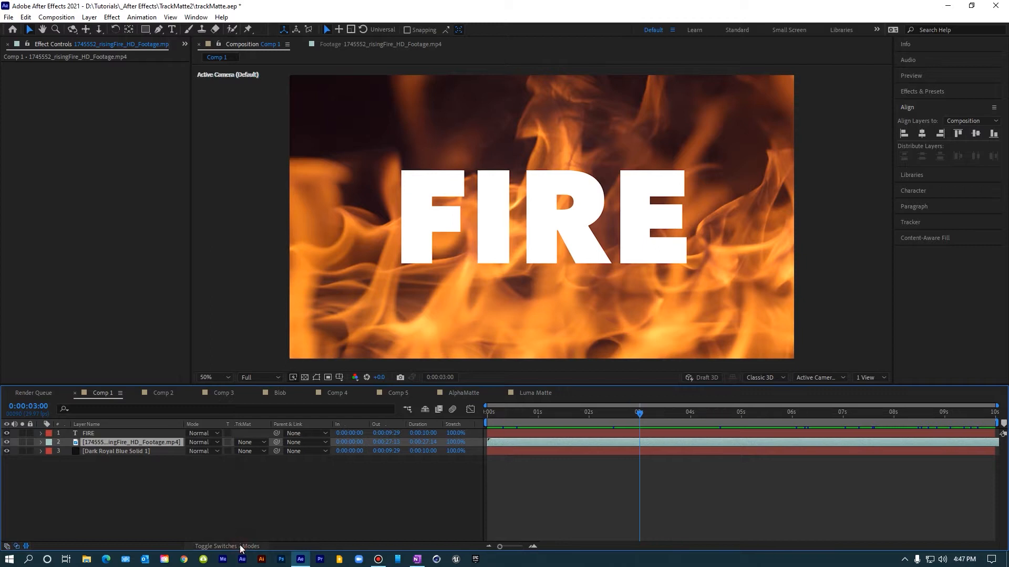
click(249, 444)
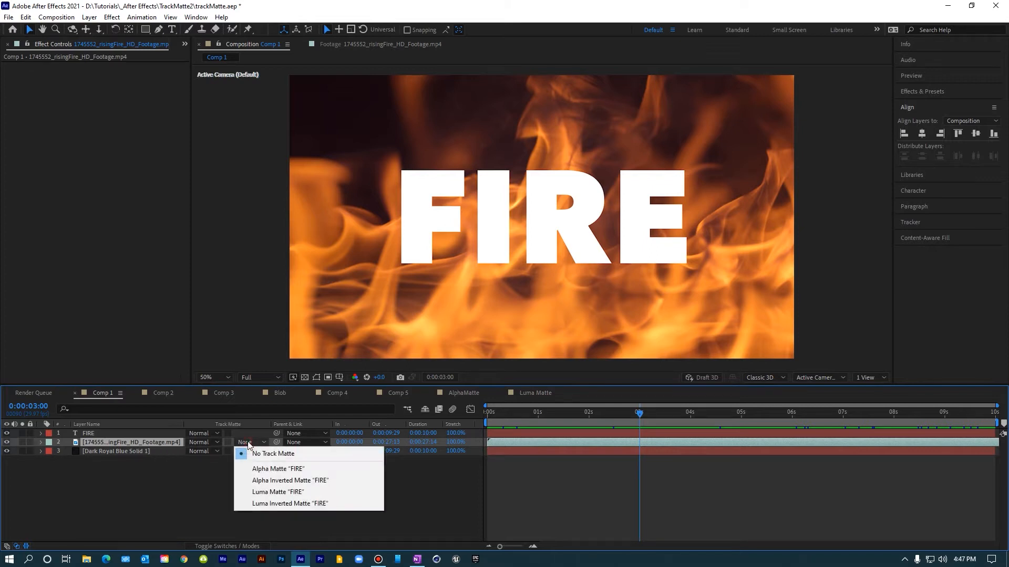
click(286, 470)
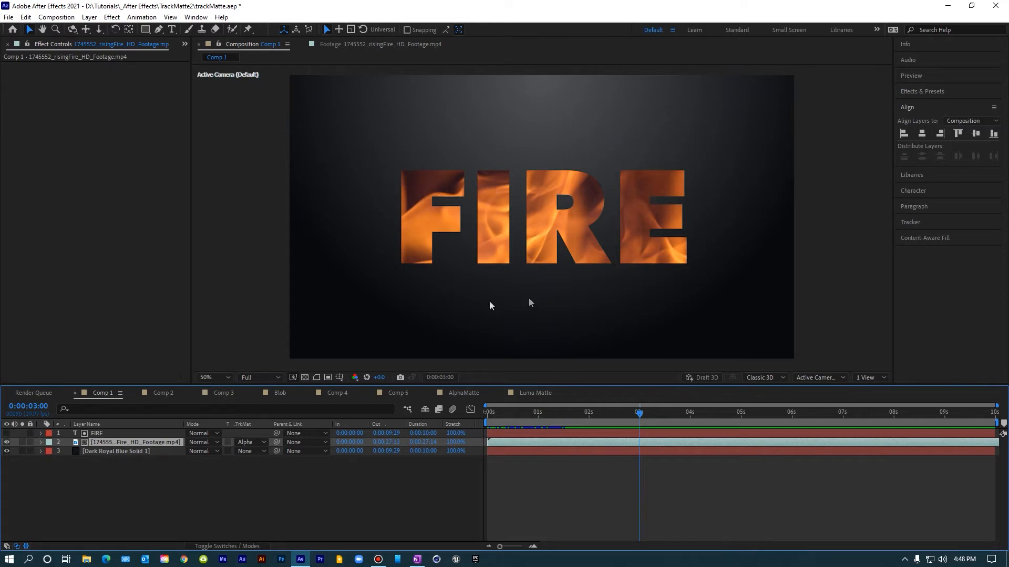
Step: Play back and scrub the timeline to preview the fire showing through the text
drag(520, 413, 478, 415)
key(space)
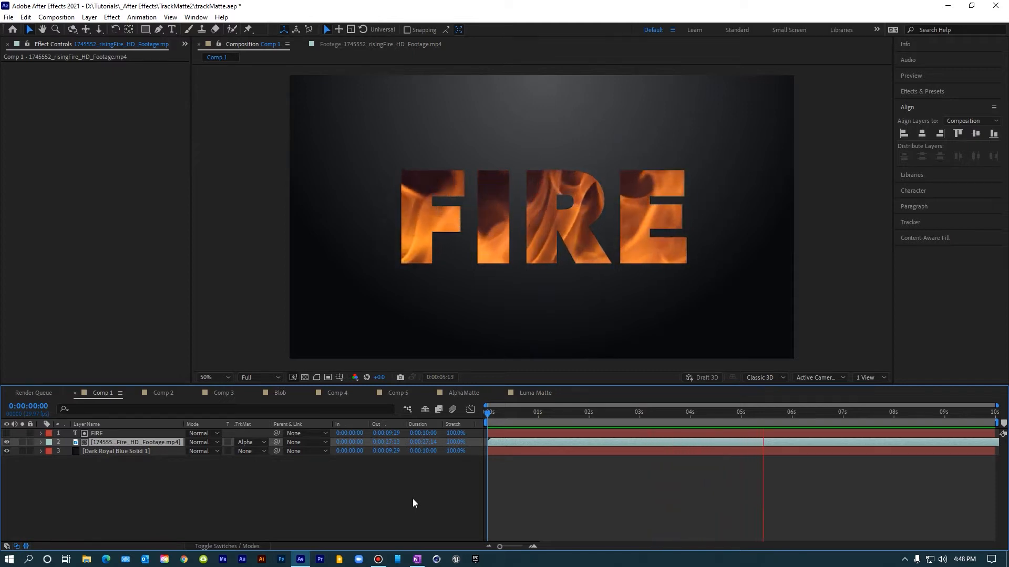
key(space)
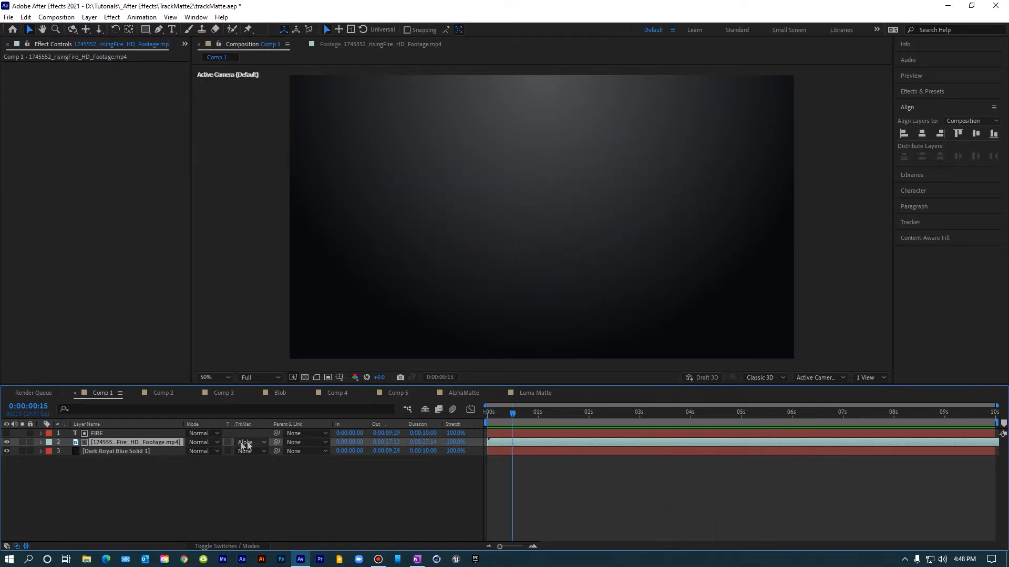
click(657, 415)
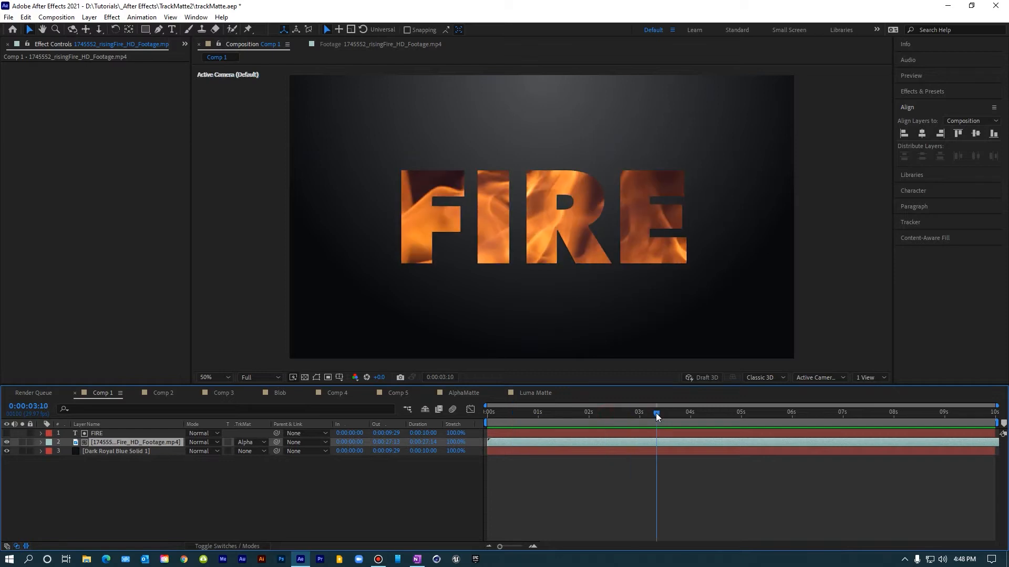
Step: Change the fire footage's track matte to Alpha Inverted Matte "FIRE"
click(251, 443)
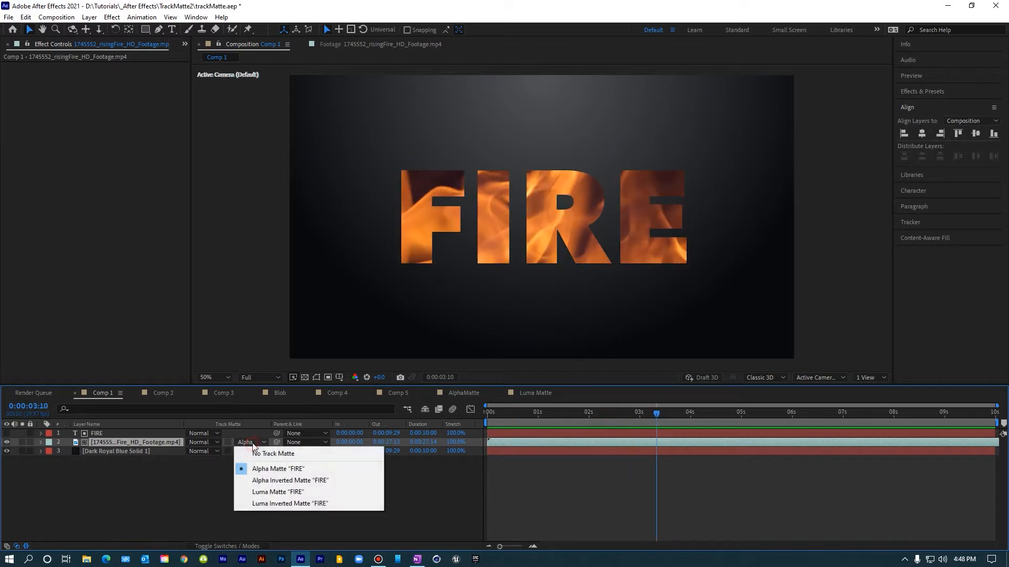
click(262, 480)
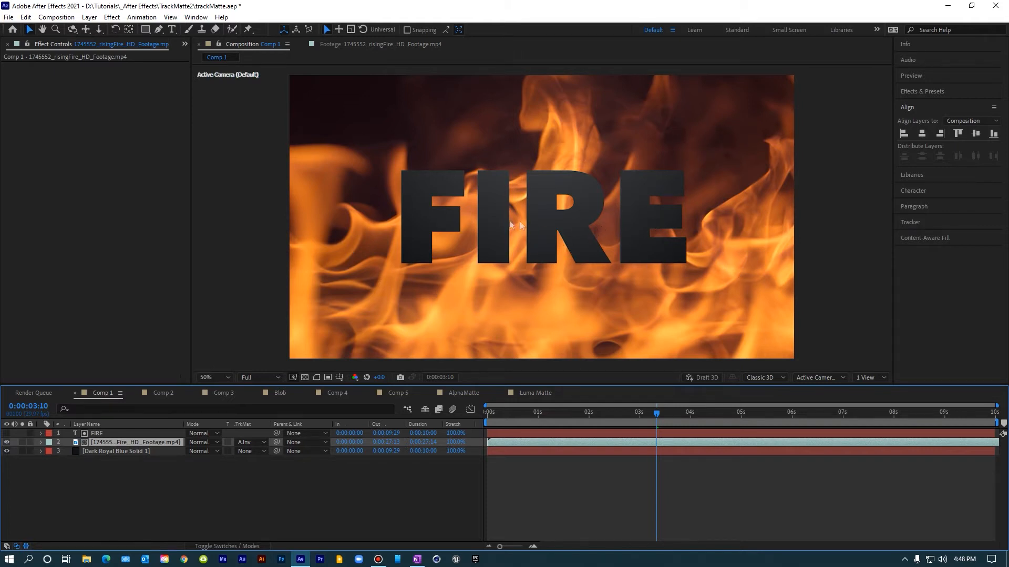
Step: Scrub the background solid's Position vertically and return it to 960, 540
click(120, 450)
key(p)
drag(208, 462, 56, 468)
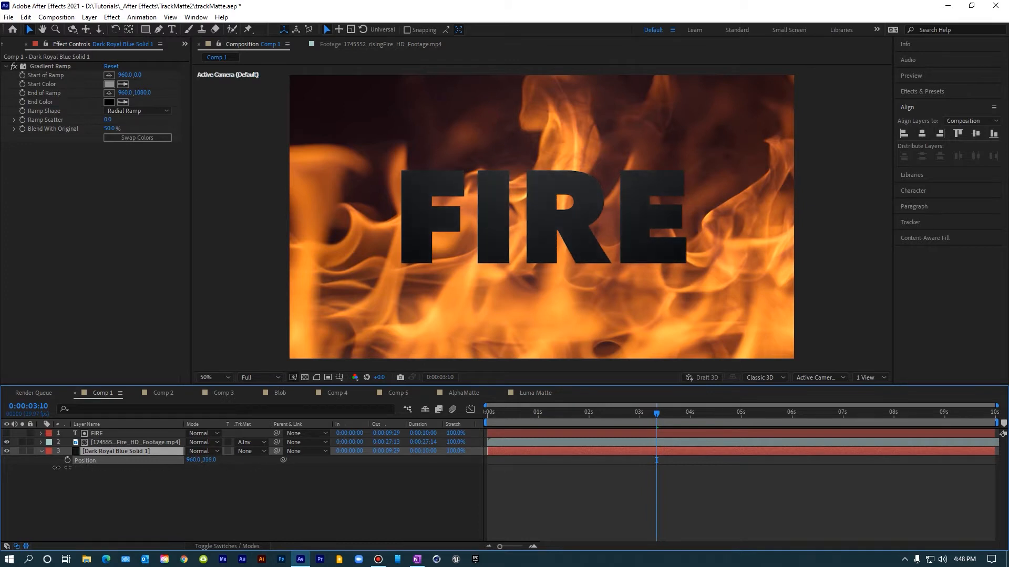
drag(143, 478, 166, 485)
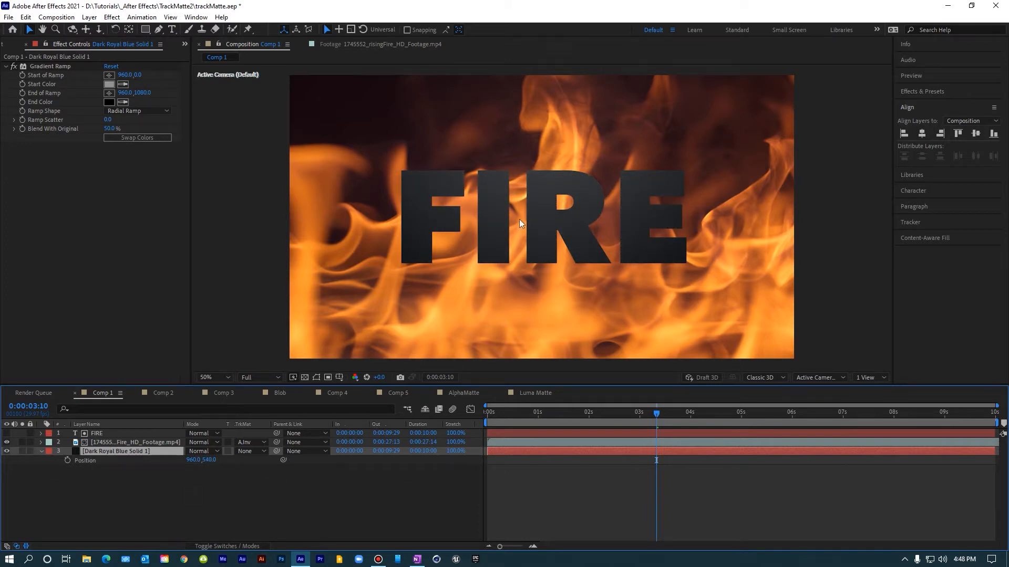
Step: Set the fire footage's track matte back to Alpha Matte "FIRE"
click(246, 444)
click(255, 464)
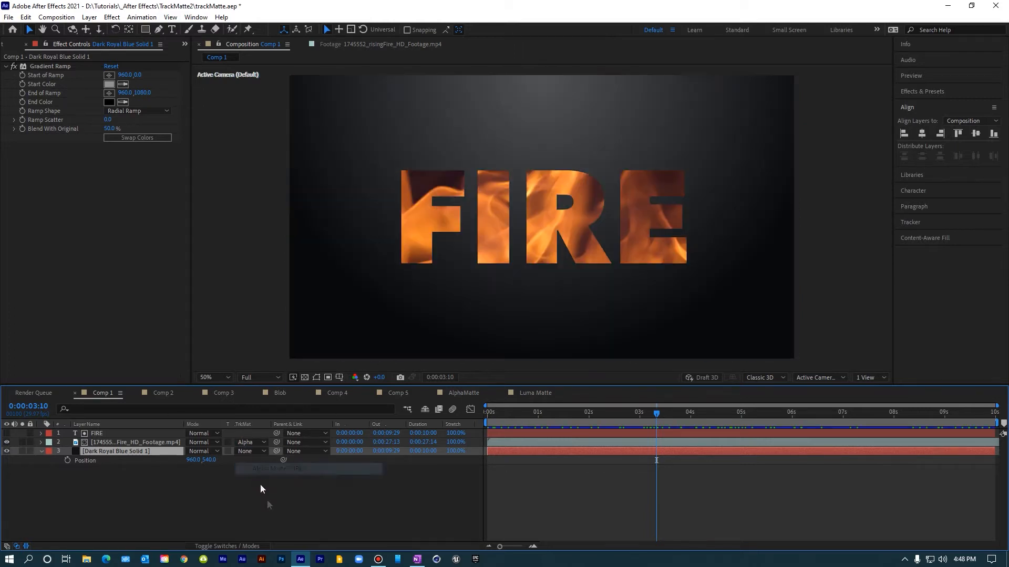
Step: Open Comp 2 and preview the smoke footage, toggling its visibility to see the SMOKE text beneath
click(161, 393)
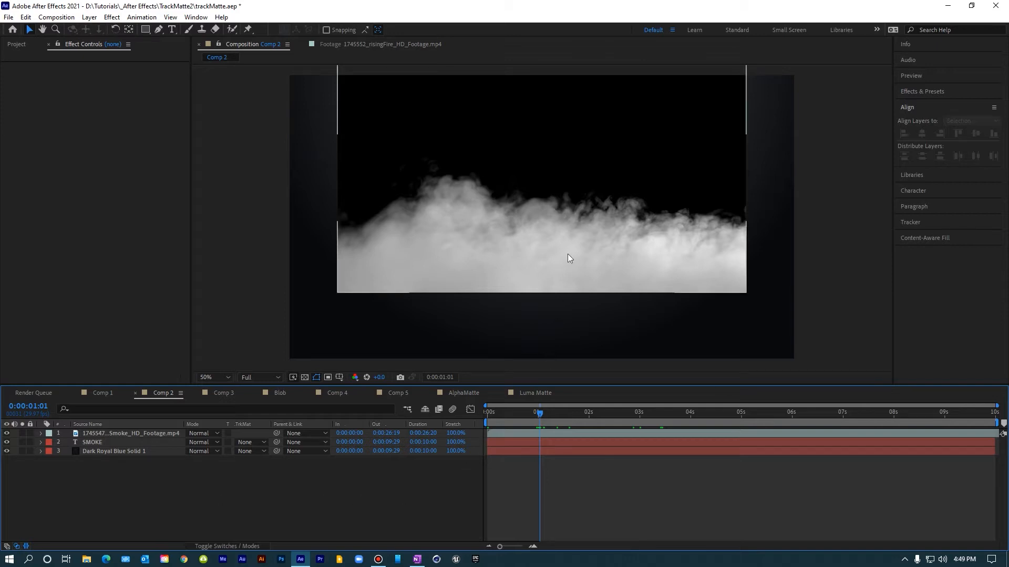
key(Home)
key(space)
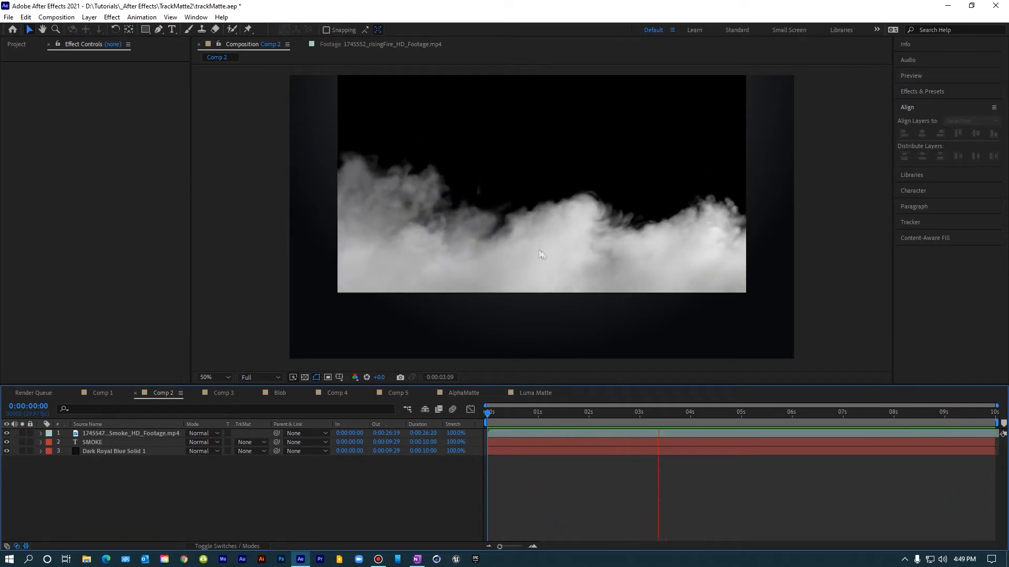
click(540, 207)
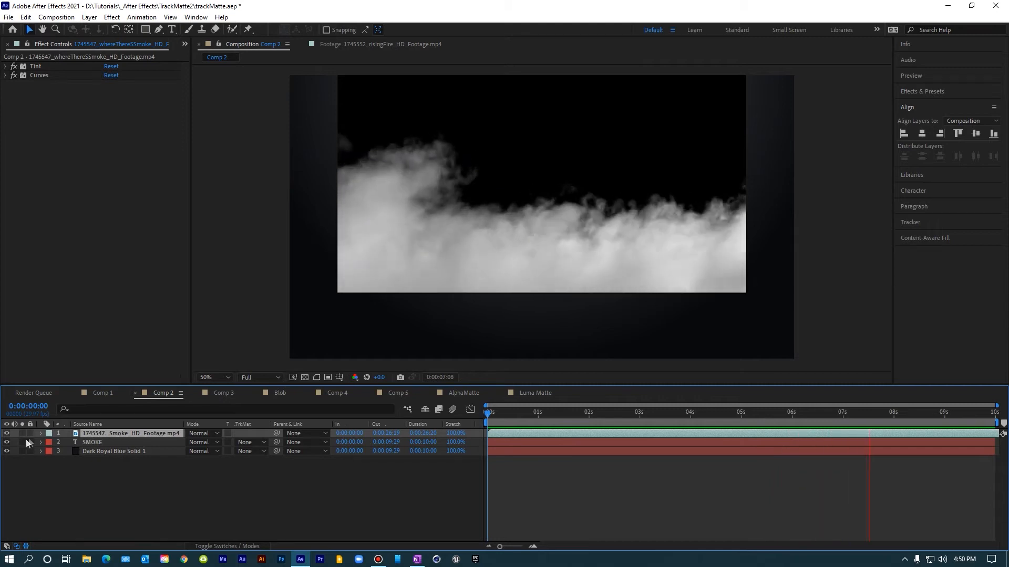
click(7, 434)
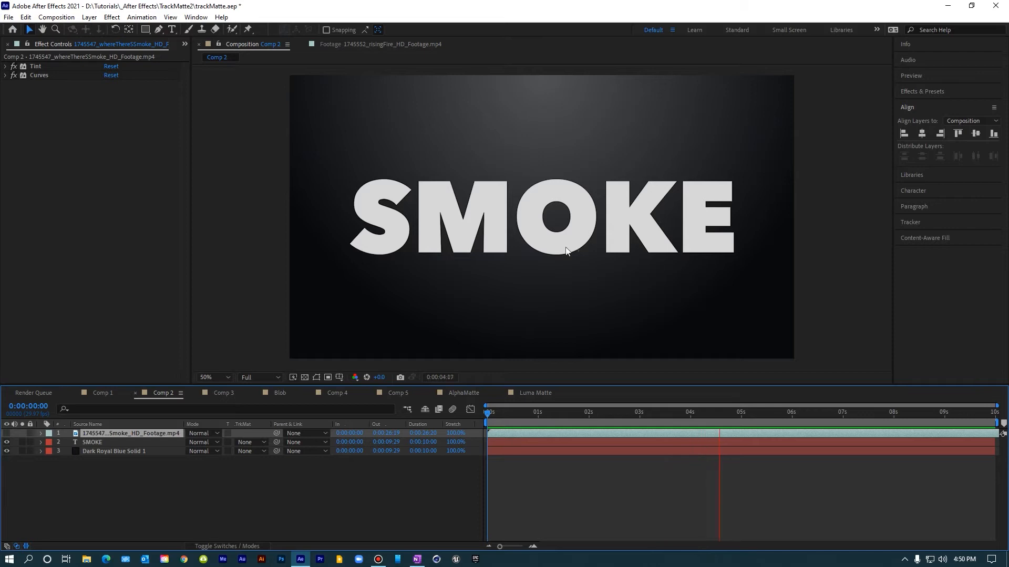
click(7, 433)
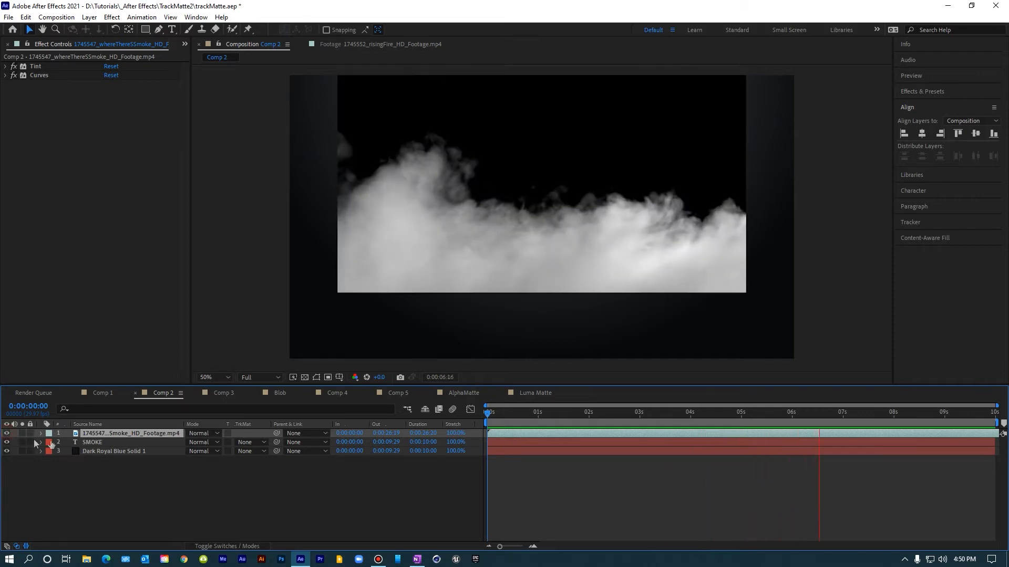
Step: Set the SMOKE text layer's track matte to Luma Matte using the smoke footage layer
click(83, 442)
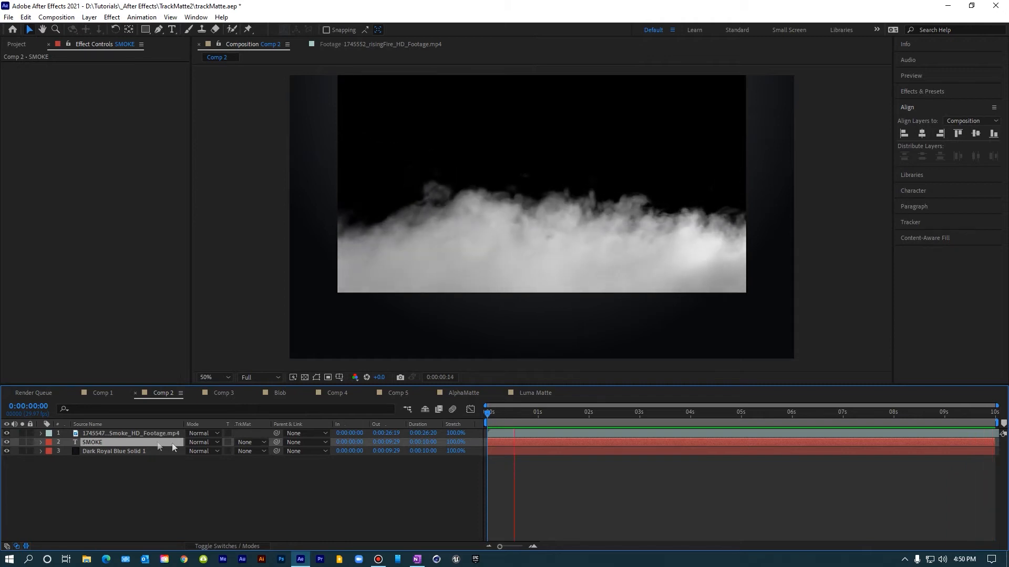
click(251, 442)
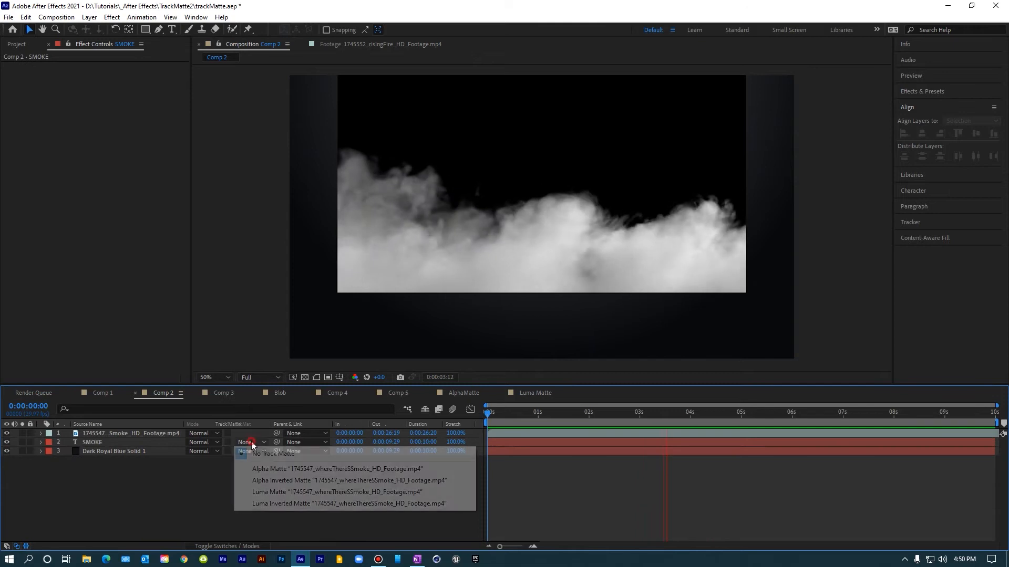
click(287, 492)
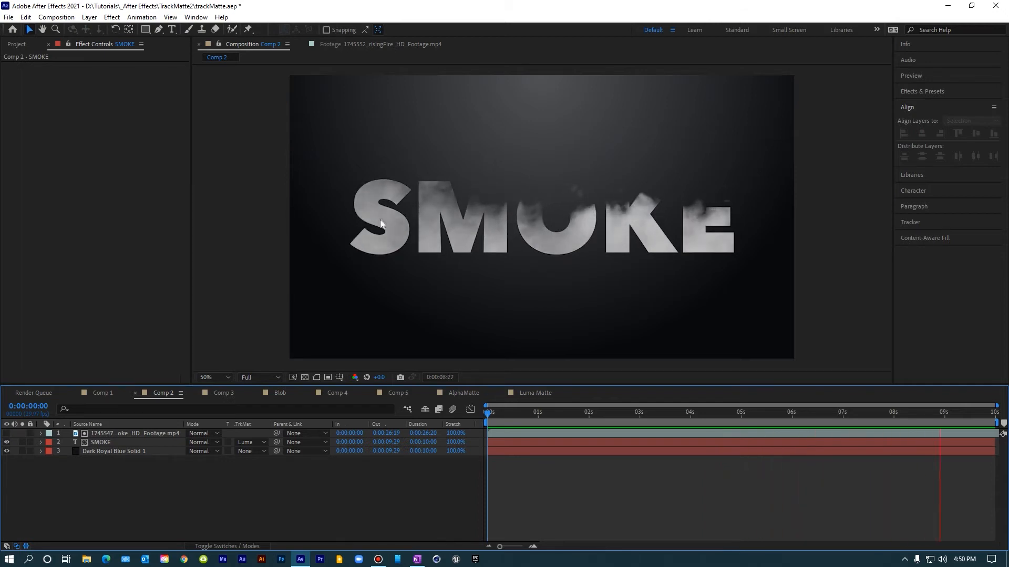
Step: Set the smoke footage's Position to 960, 468, briefly showing the footage to check its placement
click(136, 433)
key(p)
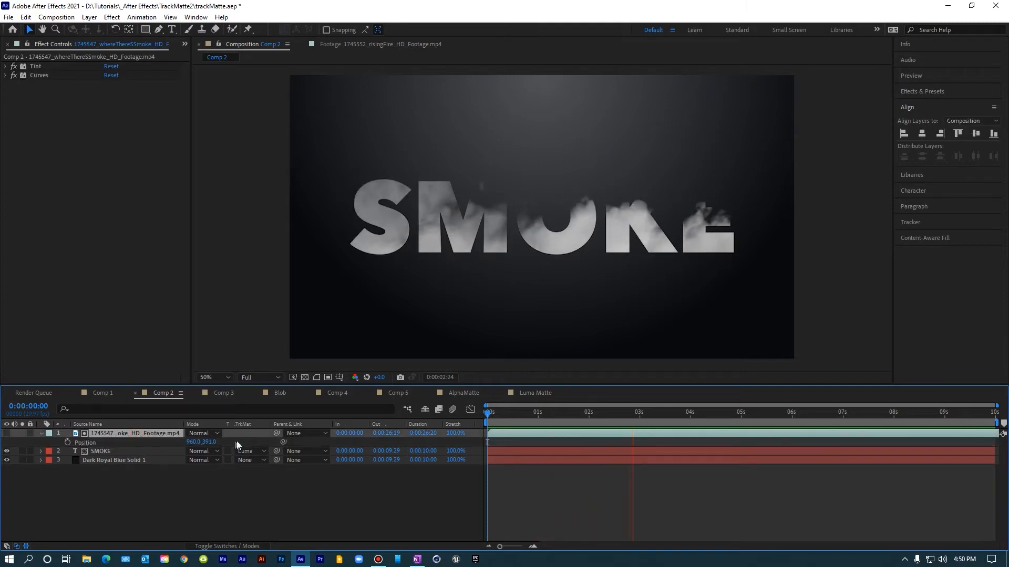
drag(211, 443, 260, 446)
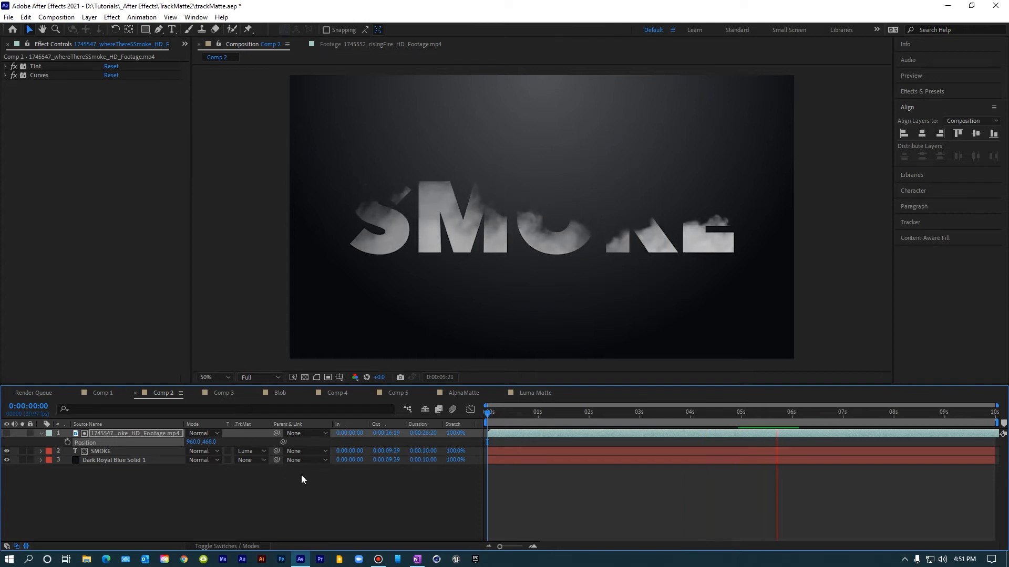
click(7, 433)
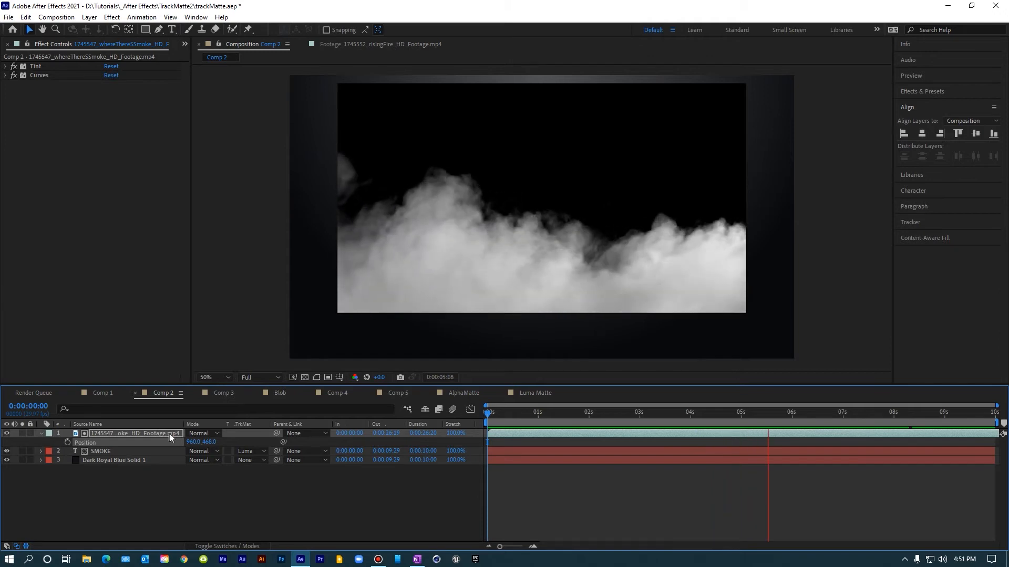
click(6, 434)
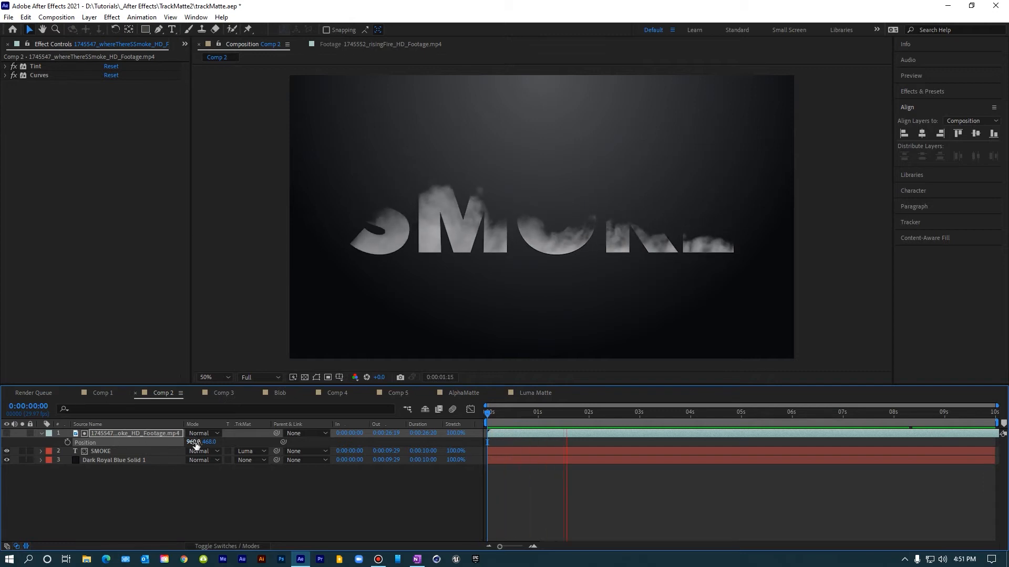
Step: Open Comp 3 and scrub the timeline to inspect the blob solid's animation
click(222, 393)
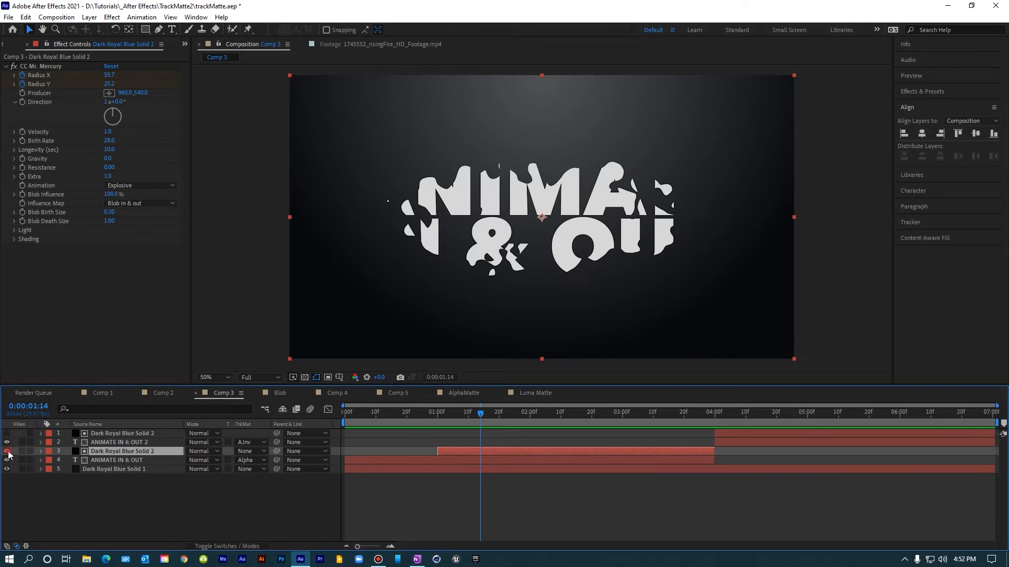
click(7, 451)
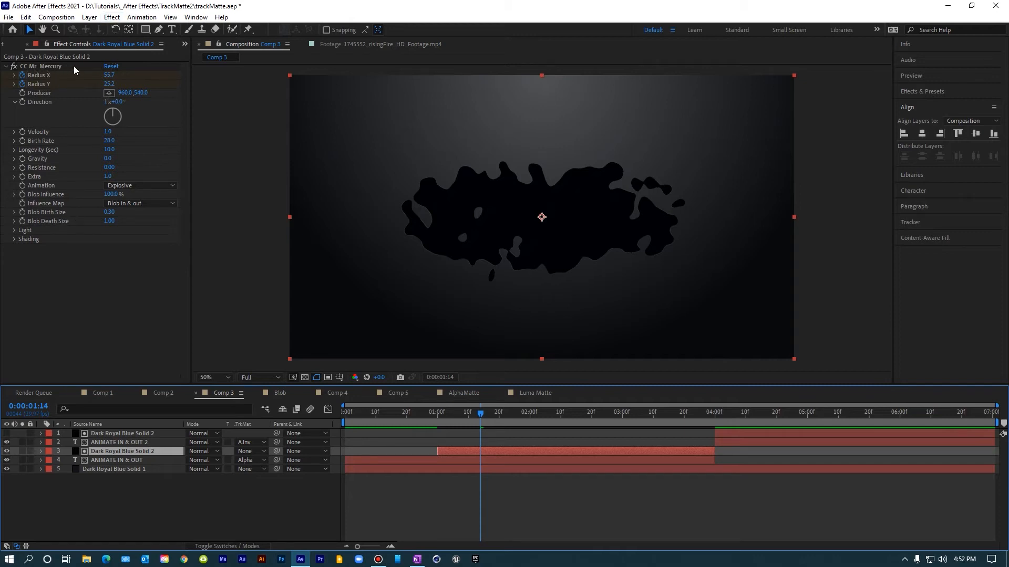
mouse_move(481, 414)
mouse_down()
mouse_move(444, 415)
mouse_move(701, 414)
mouse_move(453, 415)
mouse_move(481, 415)
mouse_up()
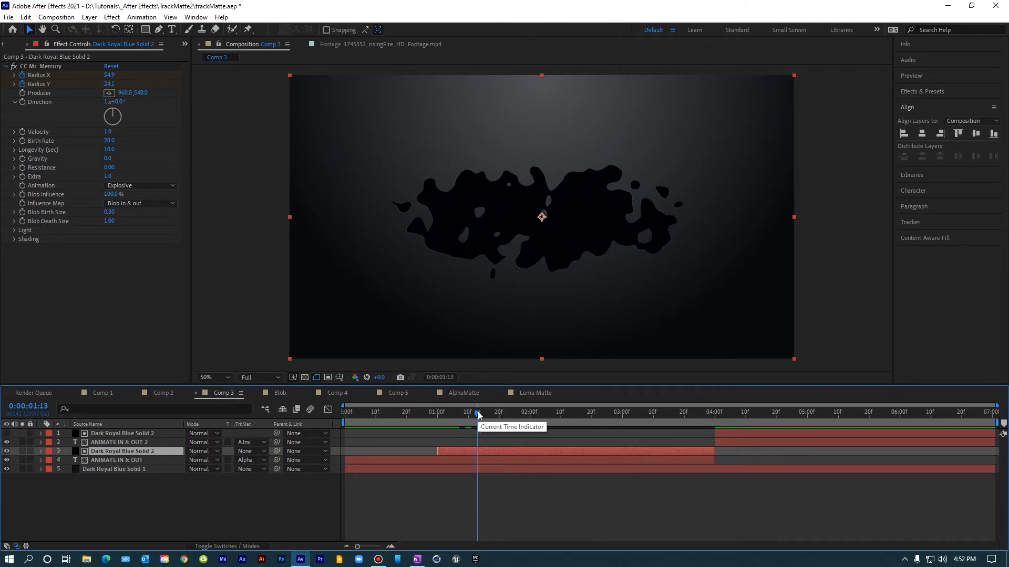
drag(478, 415, 434, 413)
click(7, 451)
Step: Remove the track matte from the ANIMATE IN & OUT text layer
click(102, 460)
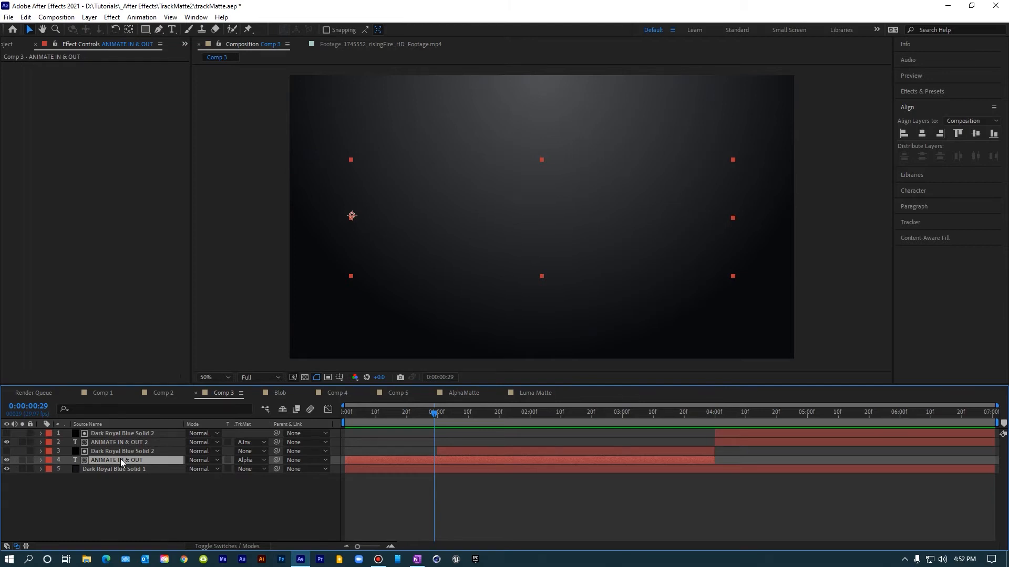
click(247, 460)
click(256, 472)
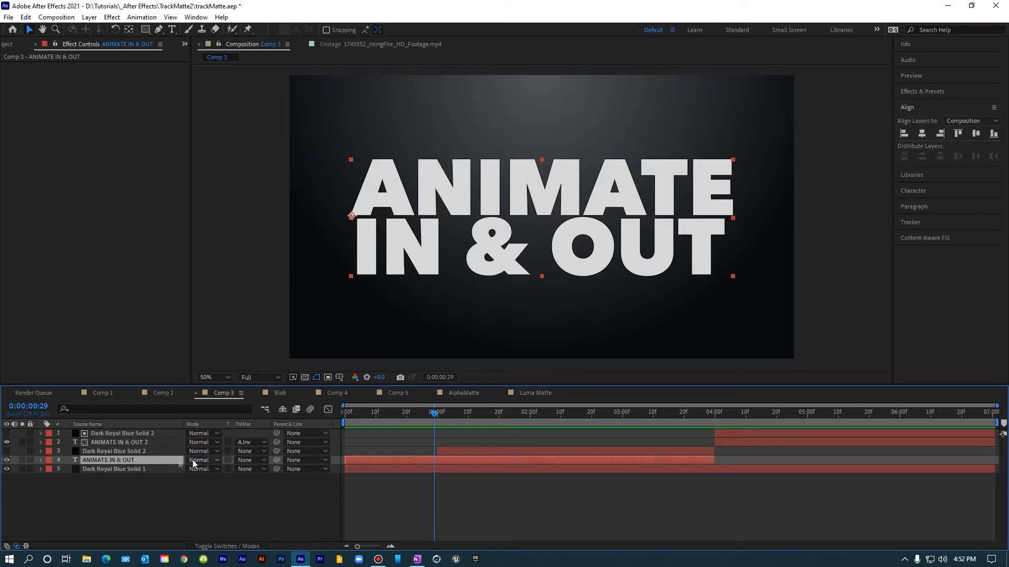
Step: Set the ANIMATE IN & OUT text layer's track matte to Alpha Matte "Dark Royal Blue Solid 2"
click(249, 461)
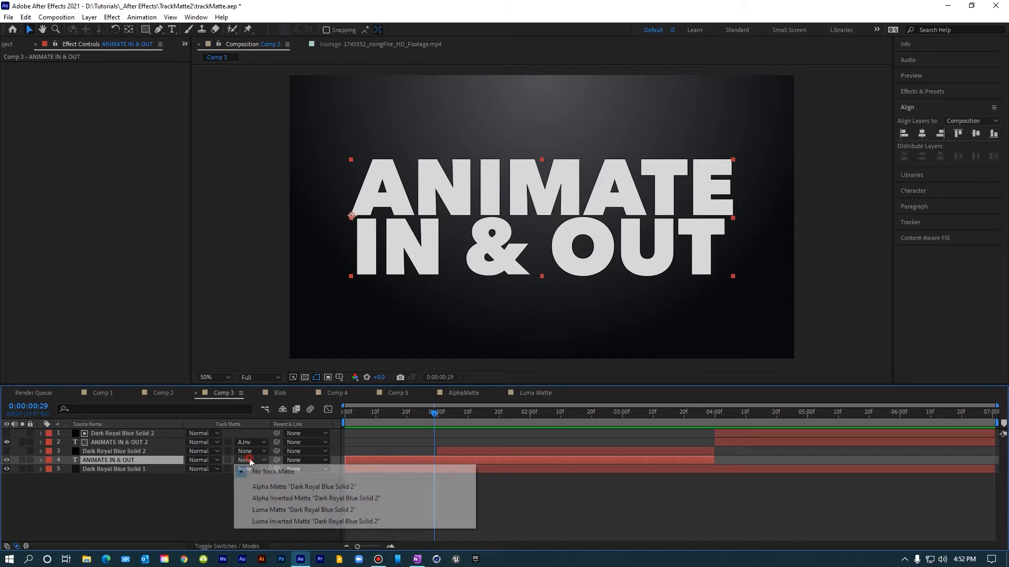
click(263, 487)
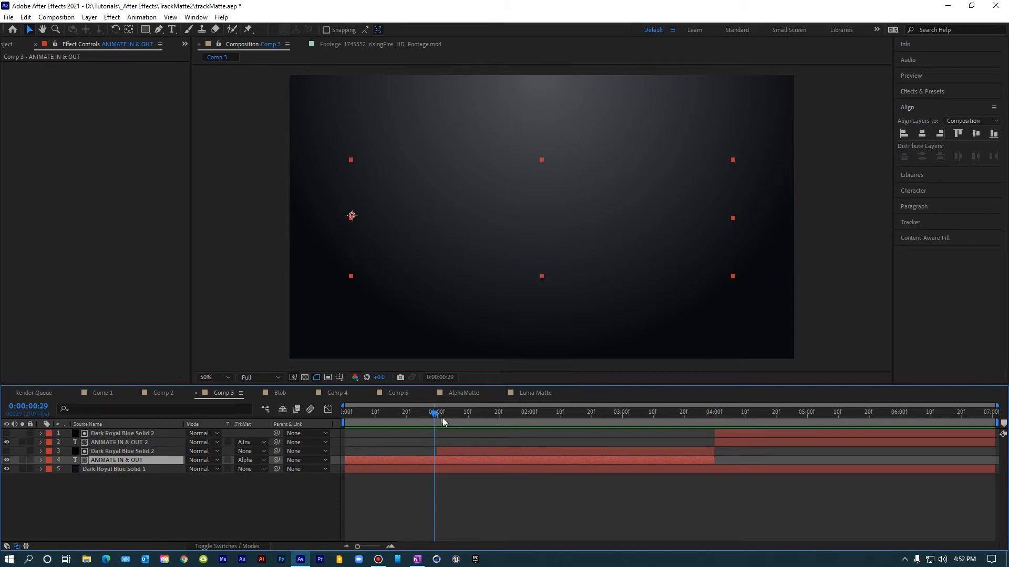
Step: Scrub the Comp 3 timeline to inspect the text revealed by the blob matte
click(443, 455)
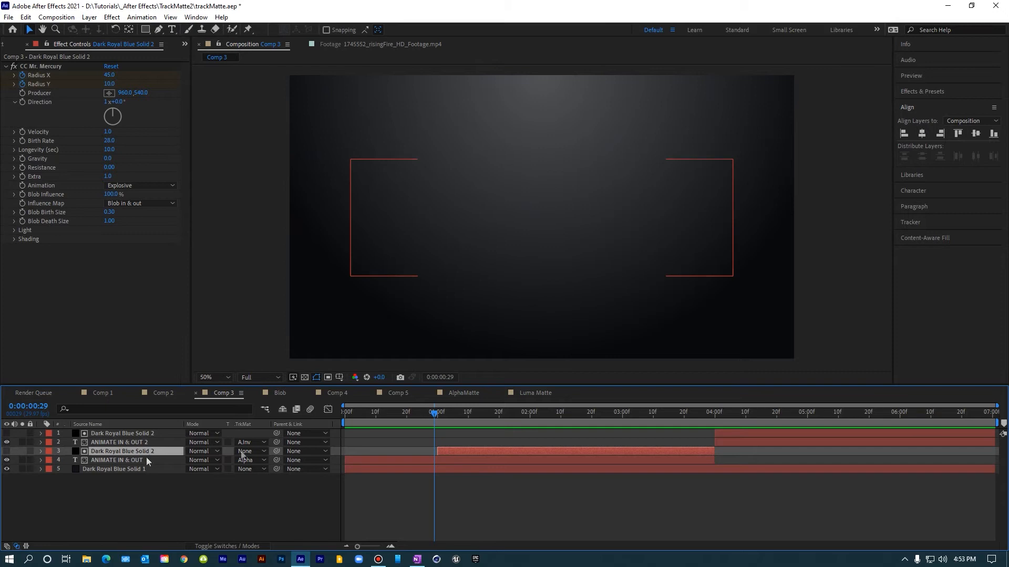
drag(436, 416, 581, 432)
mouse_move(619, 417)
mouse_down()
mouse_move(562, 418)
mouse_move(616, 416)
mouse_up()
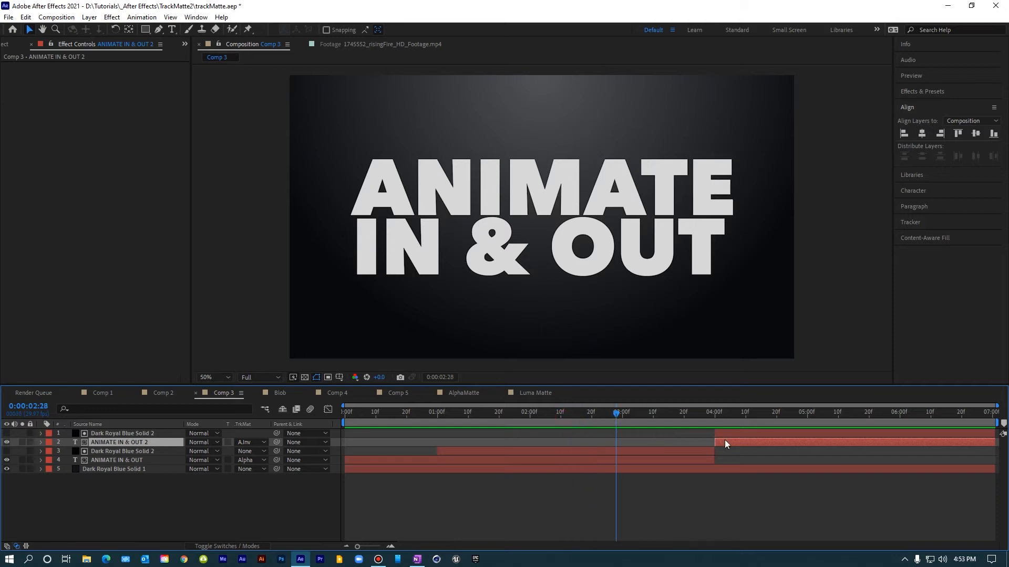
Step: Check the ANIMATE IN & OUT 2 layer's Alpha Inverted matte setting and scrub through its exit animation
click(725, 434)
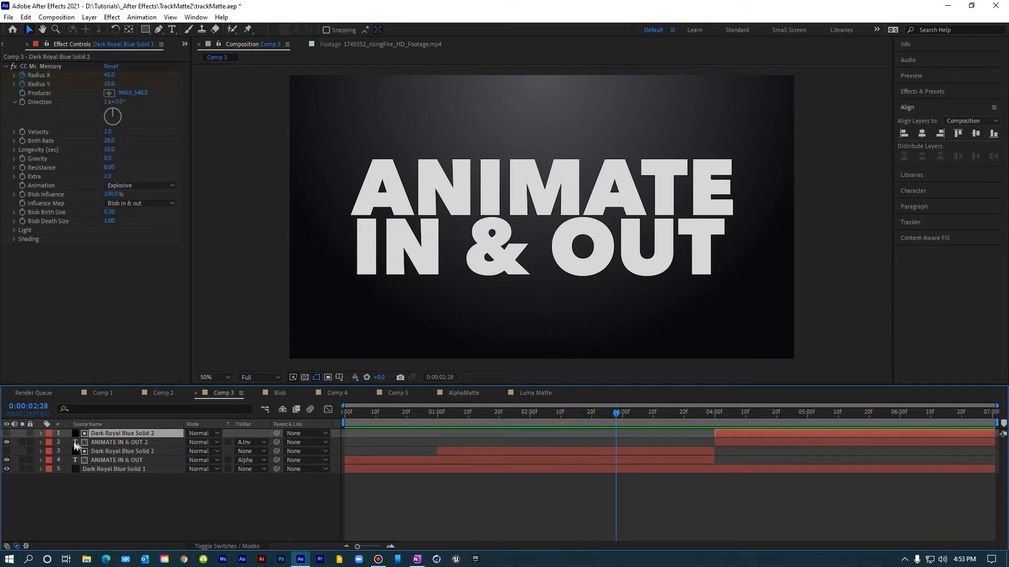
click(250, 443)
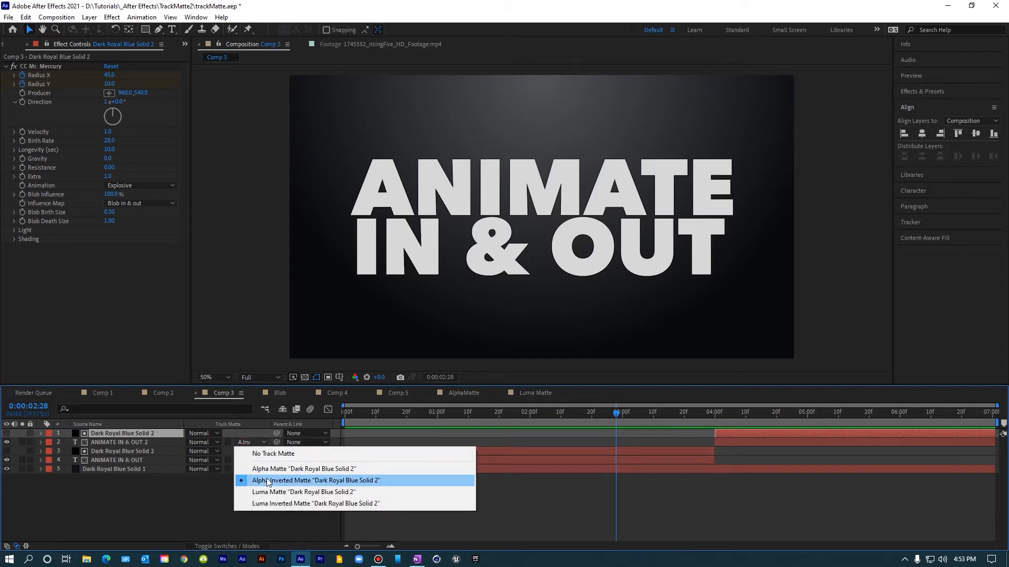
click(724, 416)
click(729, 416)
drag(730, 416, 749, 398)
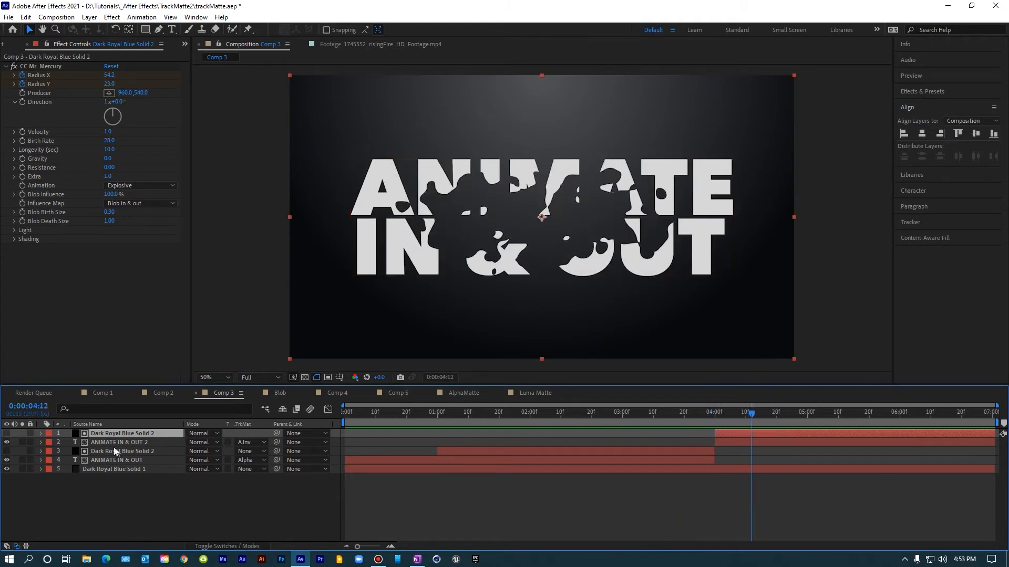
Step: Turn on the Dark Royal Blue Solid 2 matte layer's visibility and scrub through the blob animation
click(7, 434)
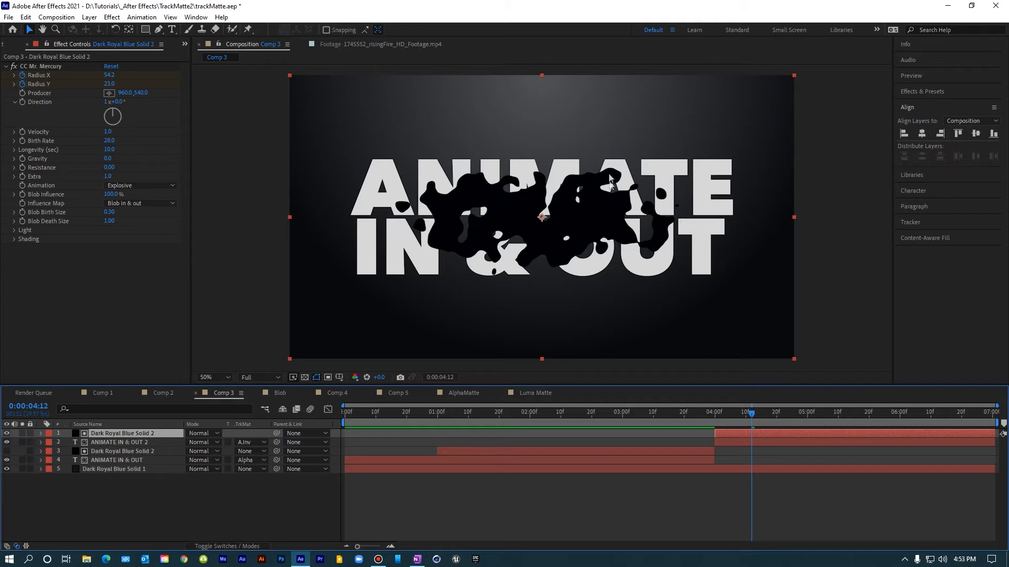
drag(752, 415, 868, 421)
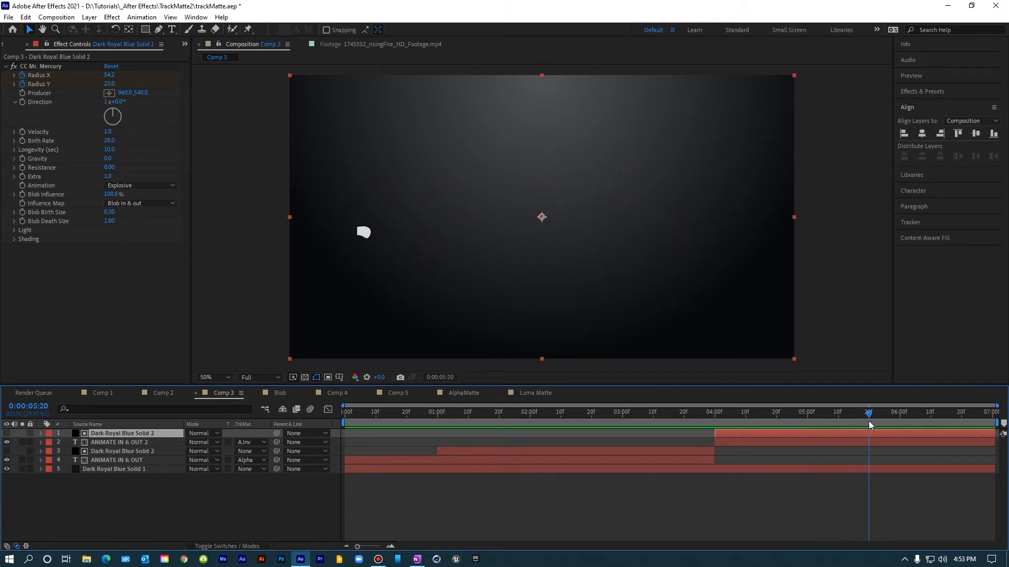
click(345, 414)
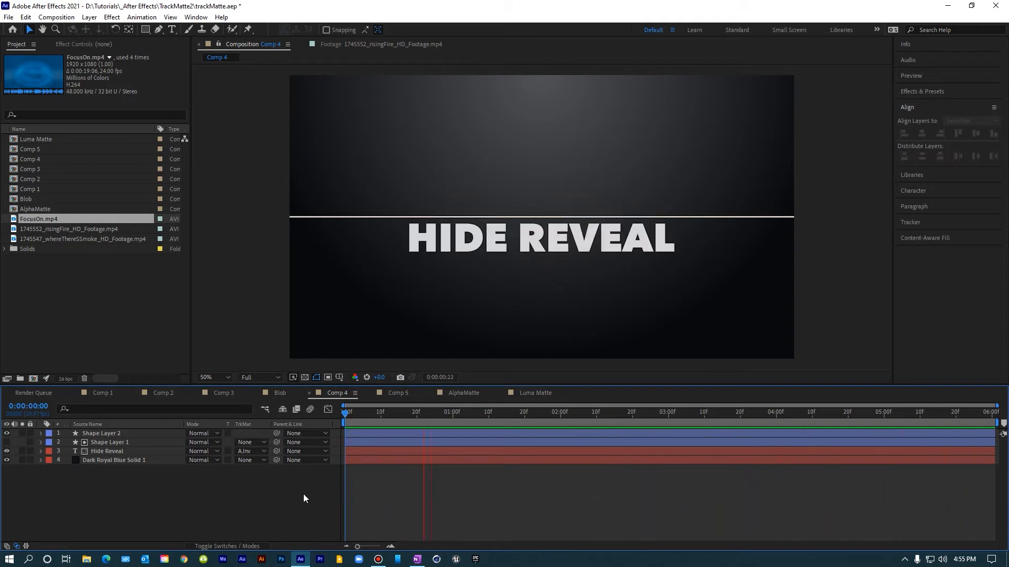
Step: Open Comp 4 and turn on the visibility of Shape Layer 1
key(space)
click(99, 443)
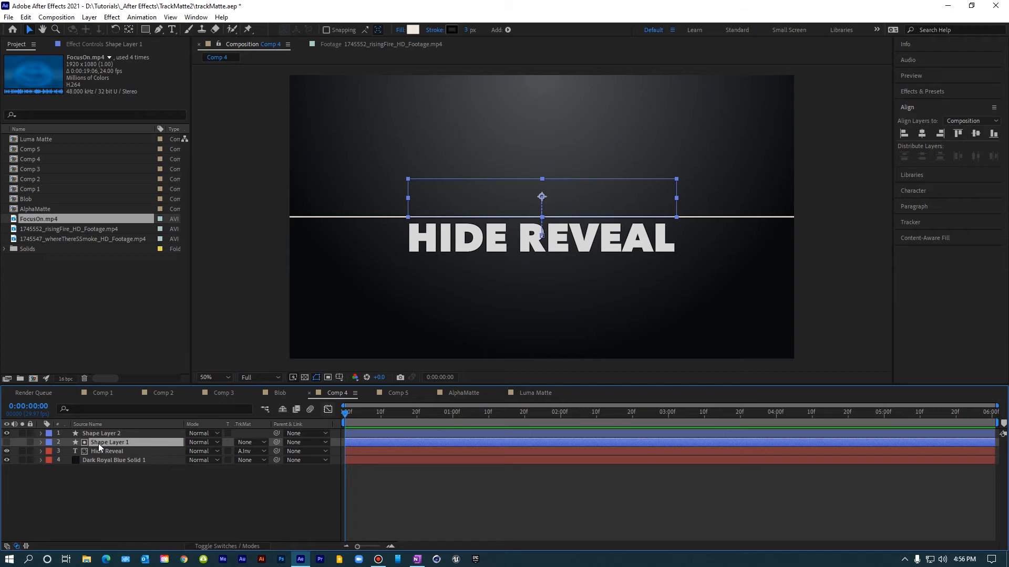
click(7, 444)
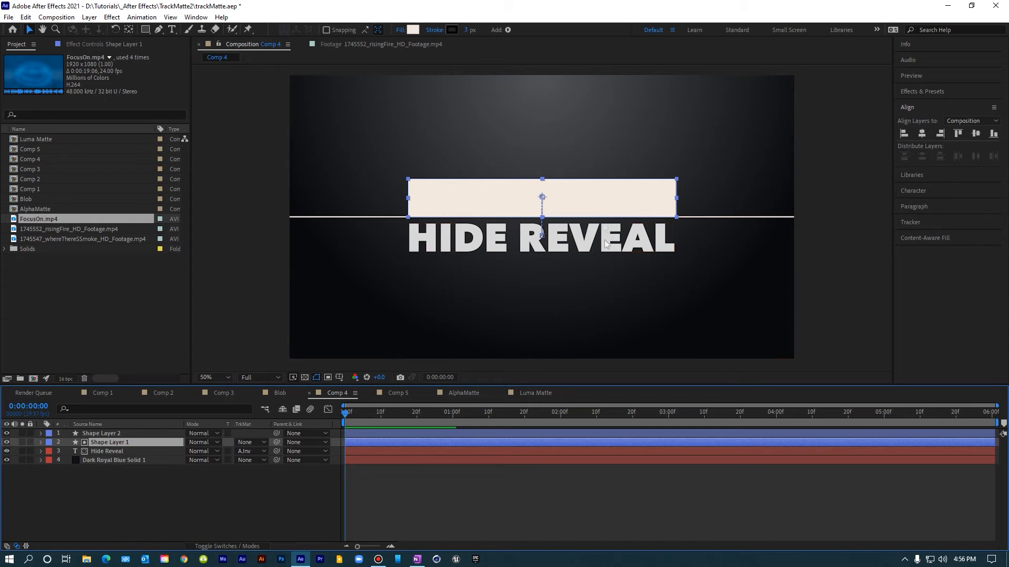
Step: Play and scrub through Comp 4 to preview the HIDE REVEAL effect
key(space)
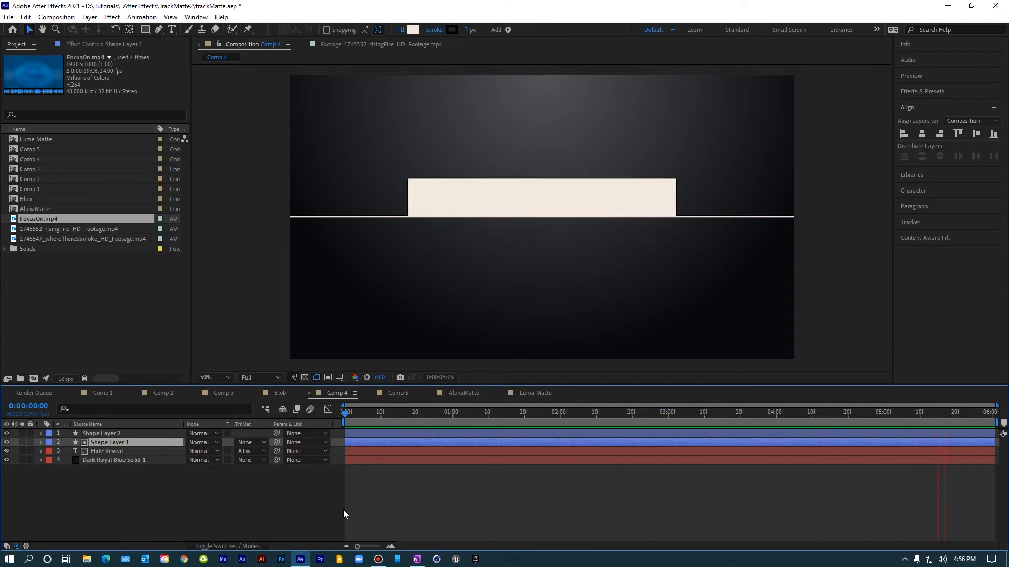
key(space)
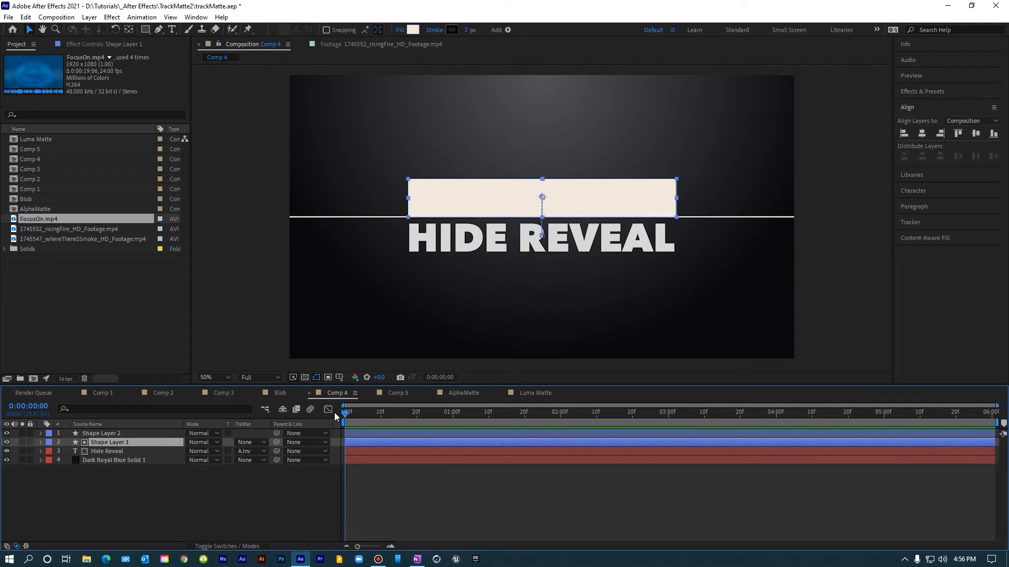
drag(345, 413, 997, 418)
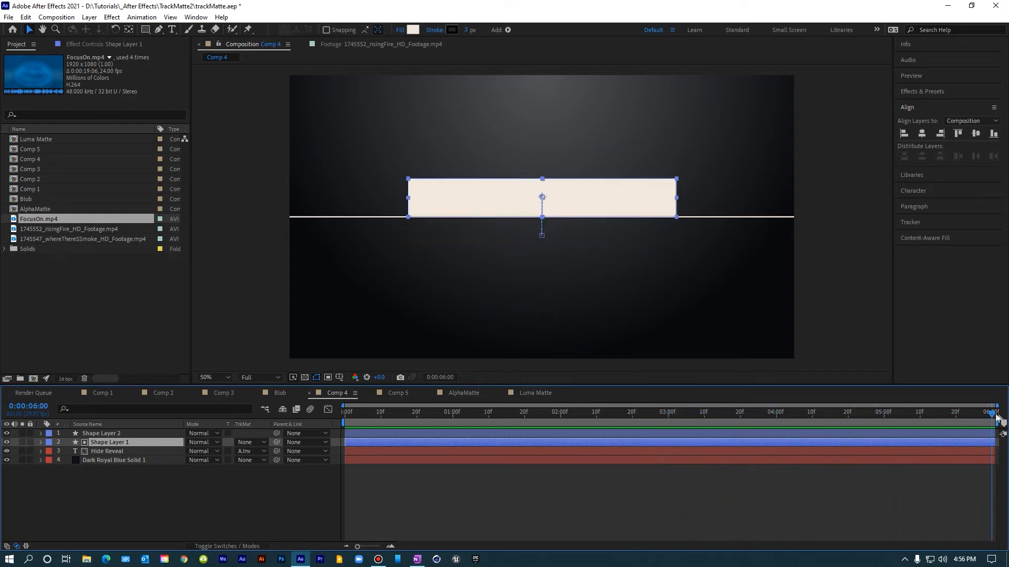
key(space)
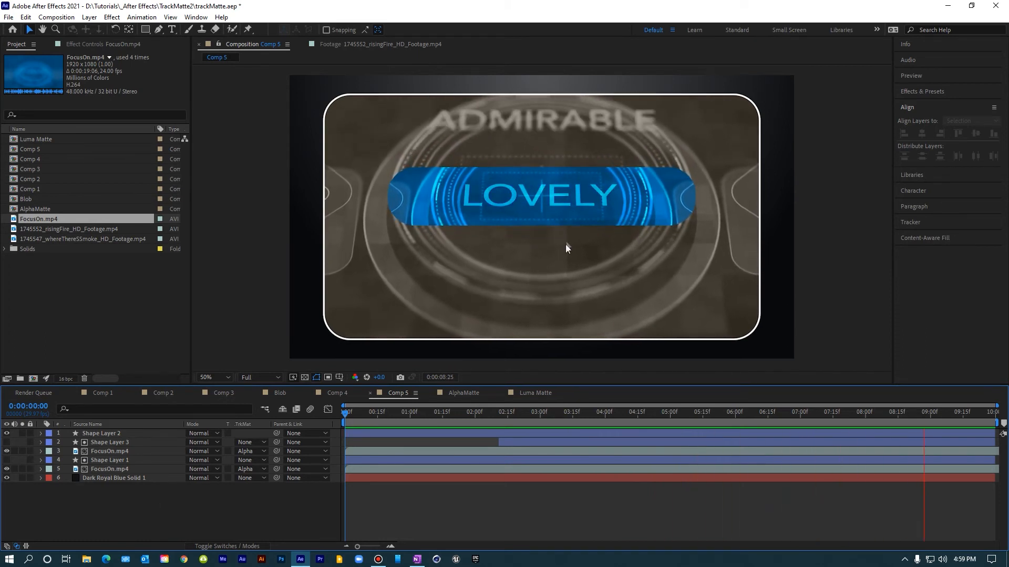
Step: Remove the track matte from the lower FocusOn.mp4 layer in Comp 5
click(358, 414)
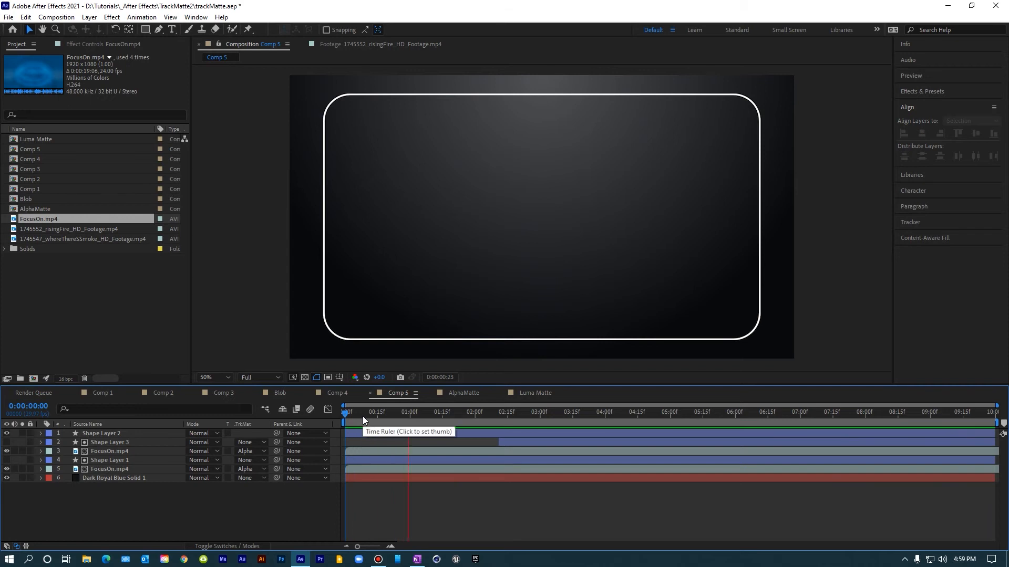
drag(356, 415, 693, 414)
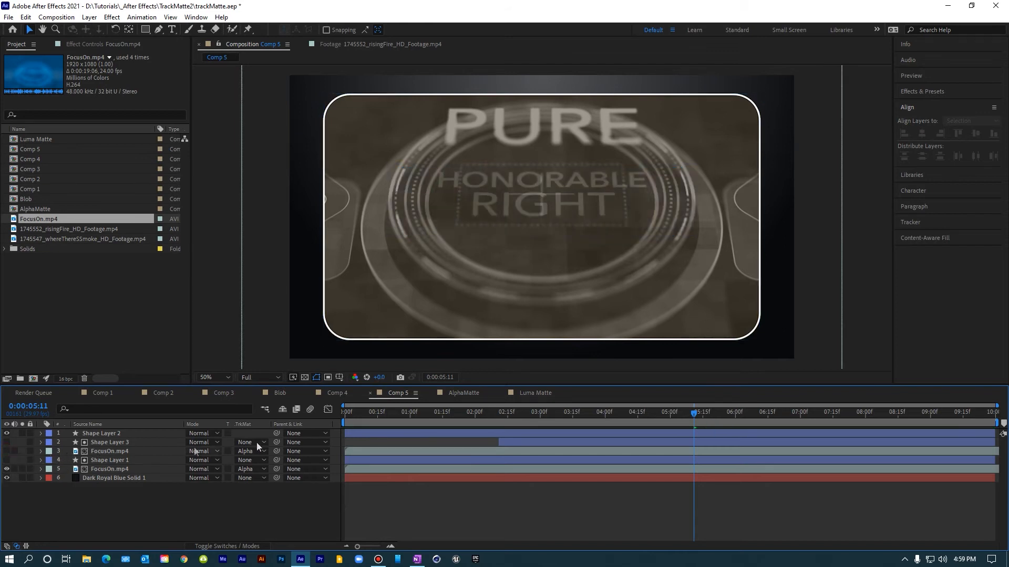
click(95, 469)
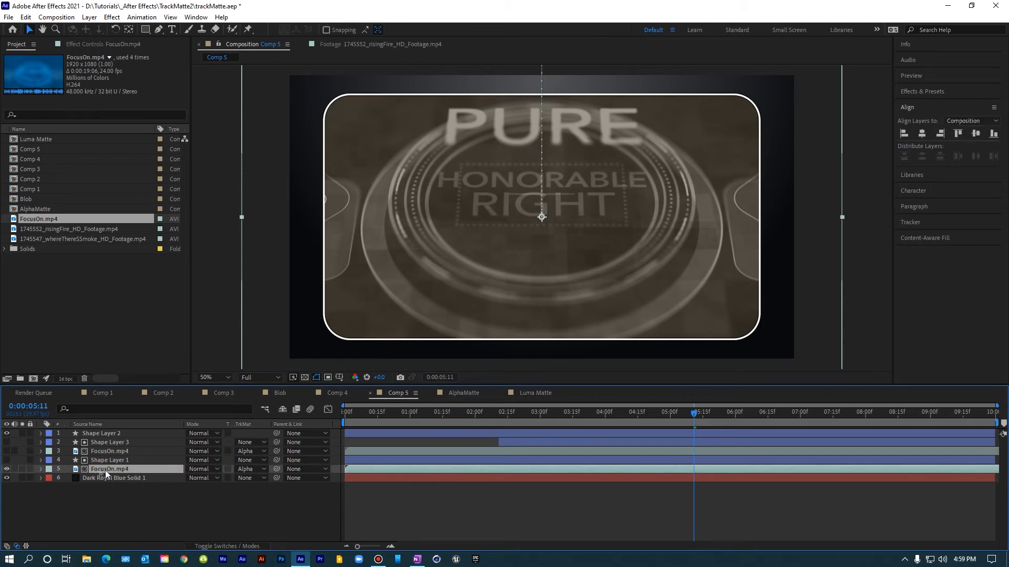
click(7, 469)
click(247, 469)
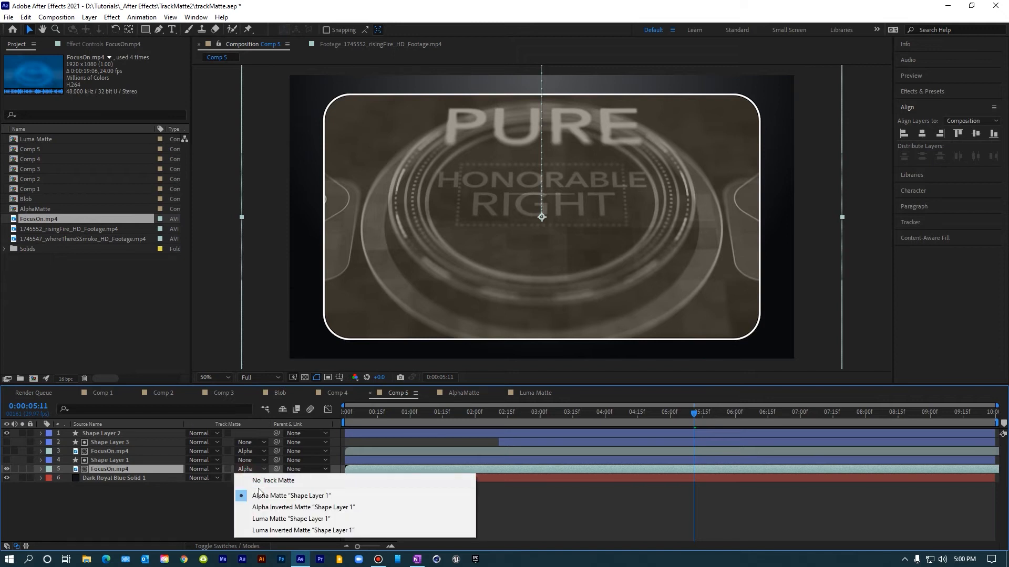
click(260, 481)
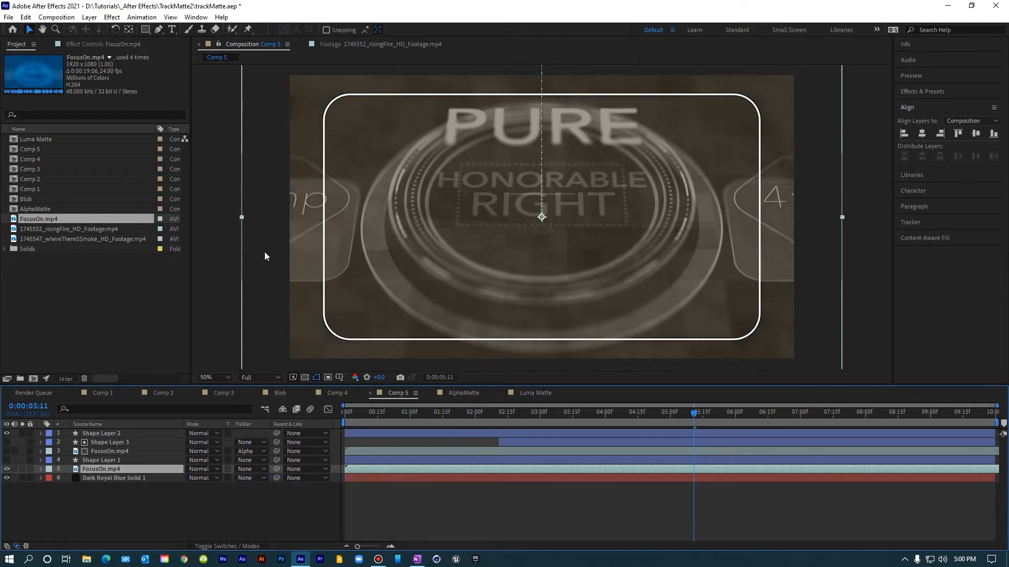
key(comma)
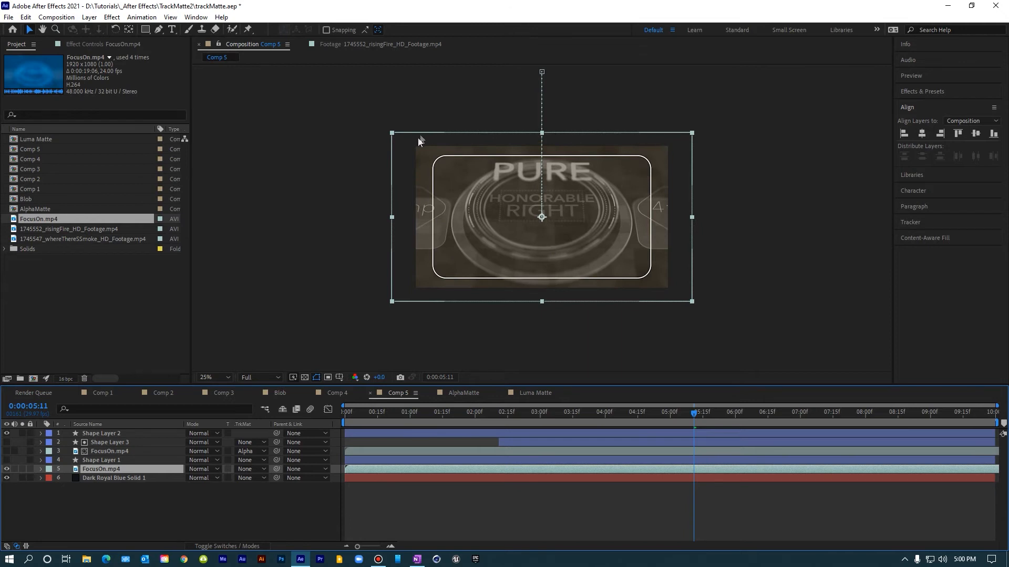
key(period)
Step: Reapply Alpha Matte "Shape Layer 1" to the lower FocusOn.mp4 layer after briefly showing Shape Layer 1
click(101, 460)
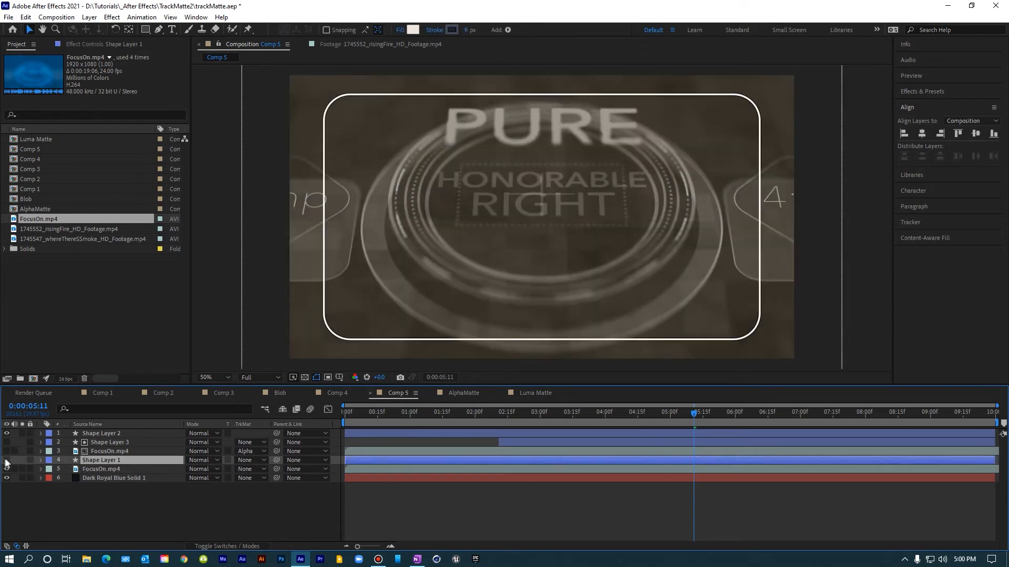
click(7, 460)
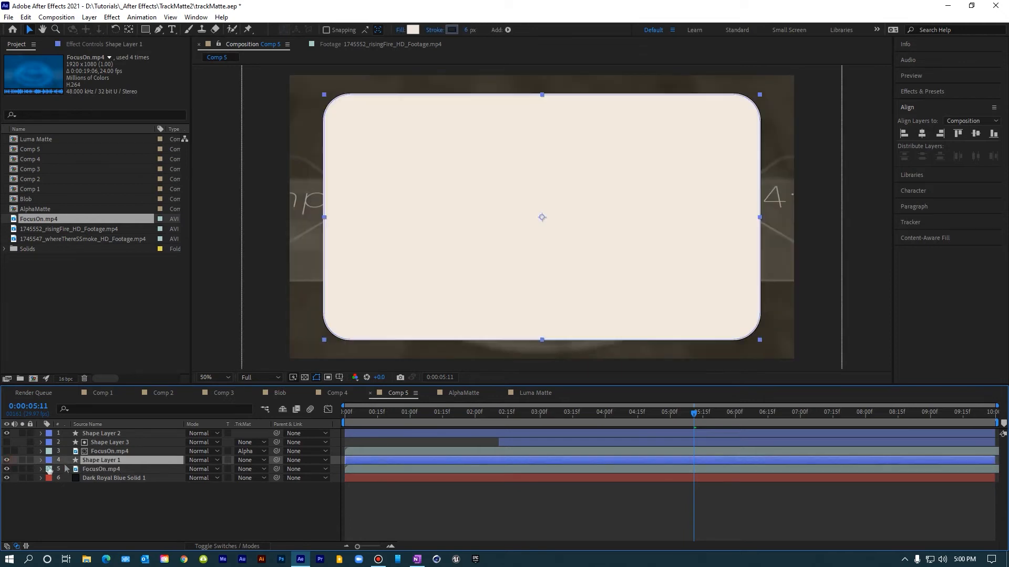
click(102, 469)
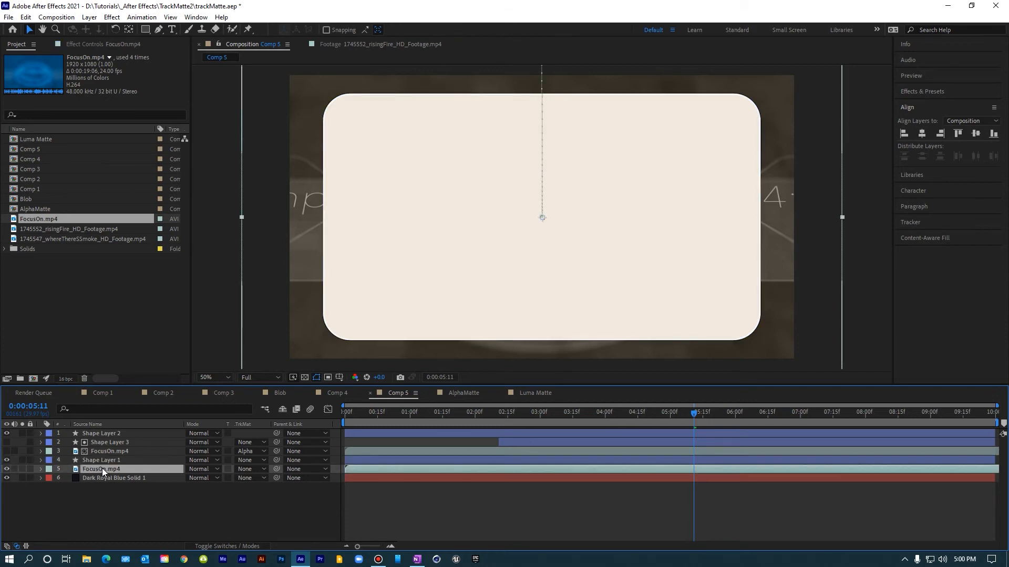
click(97, 459)
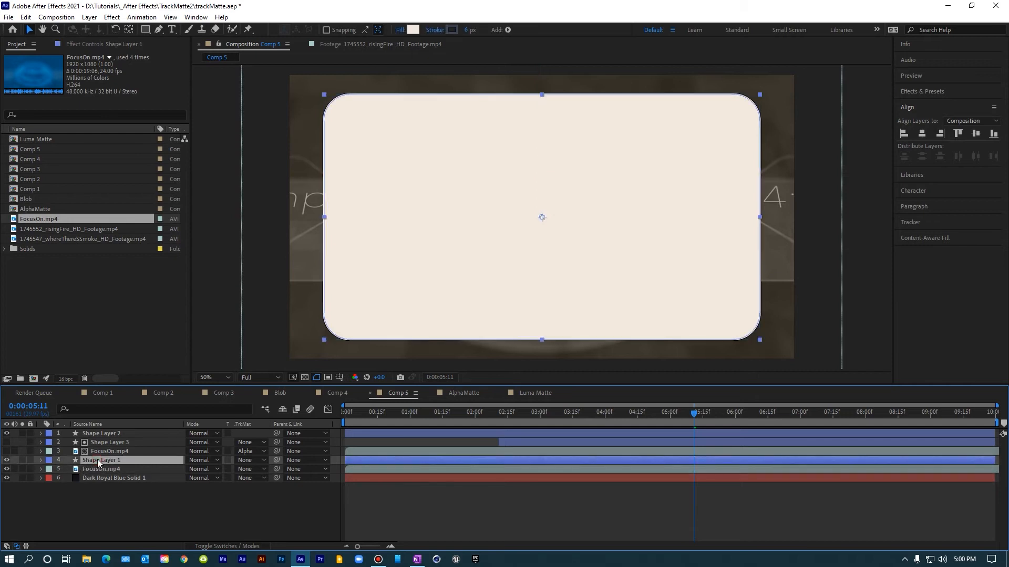
shift+click(109, 469)
click(108, 468)
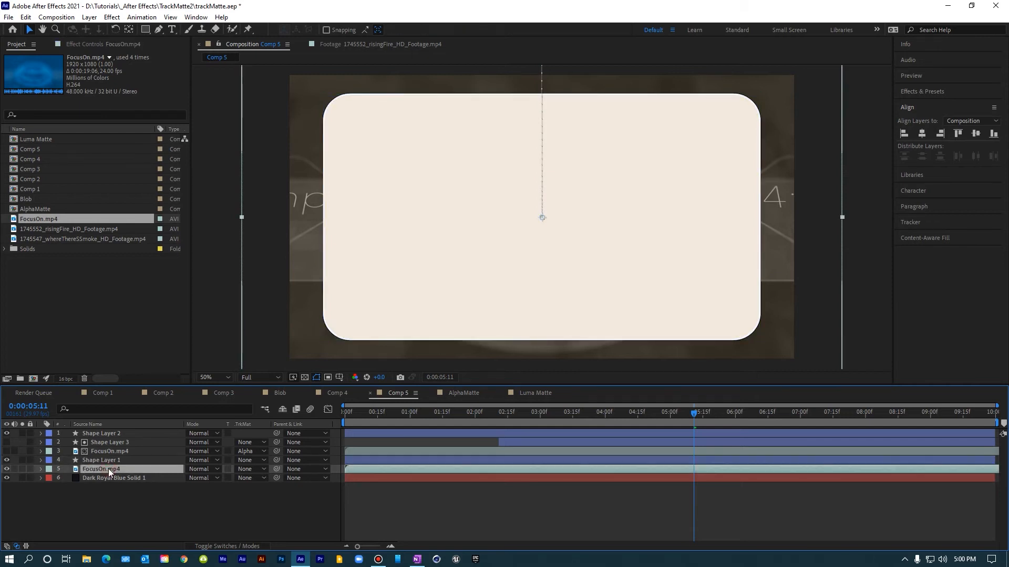
click(256, 469)
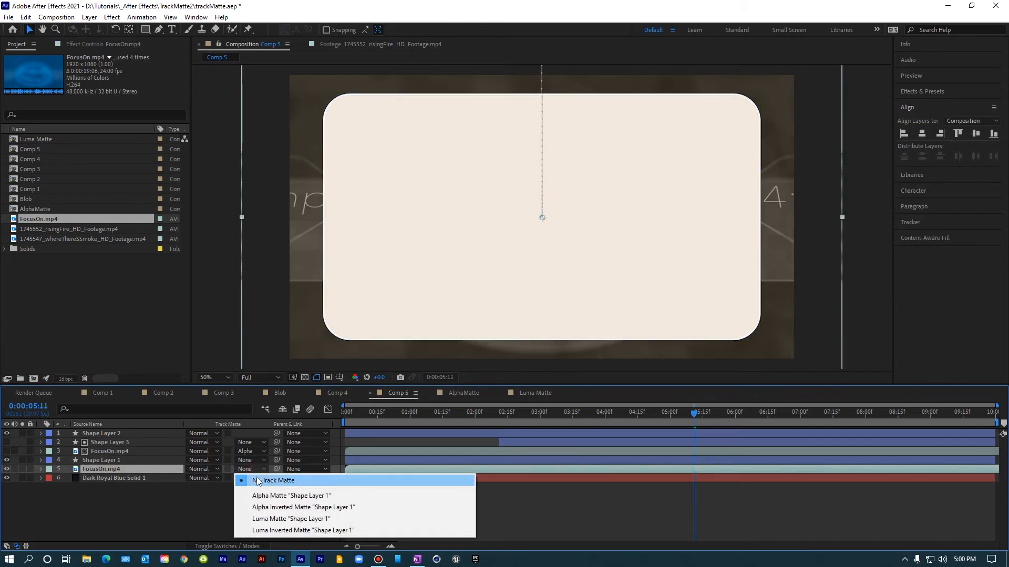
click(266, 497)
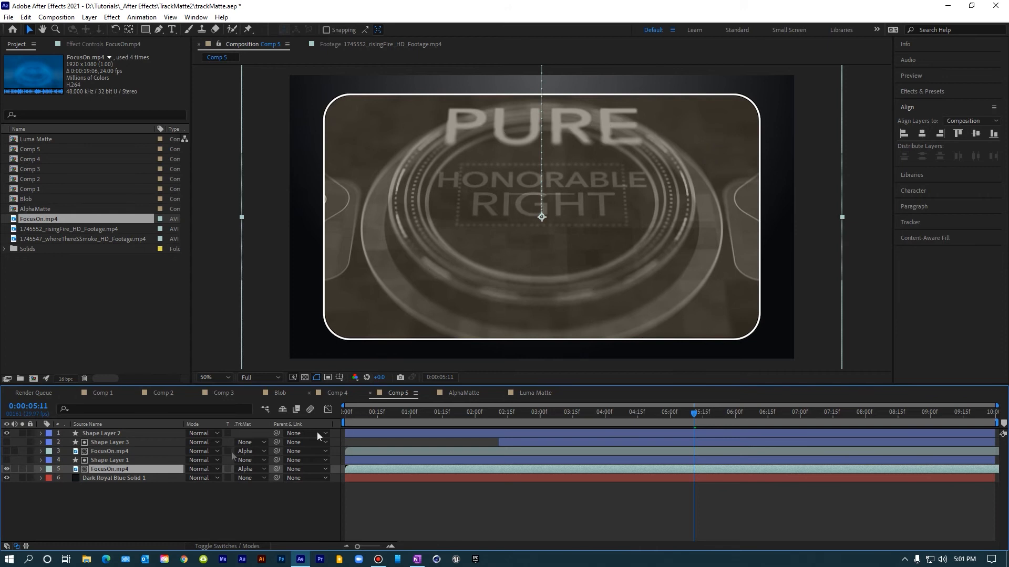
Step: Show the upper FocusOn.mp4 layer and remove its track matte
click(99, 451)
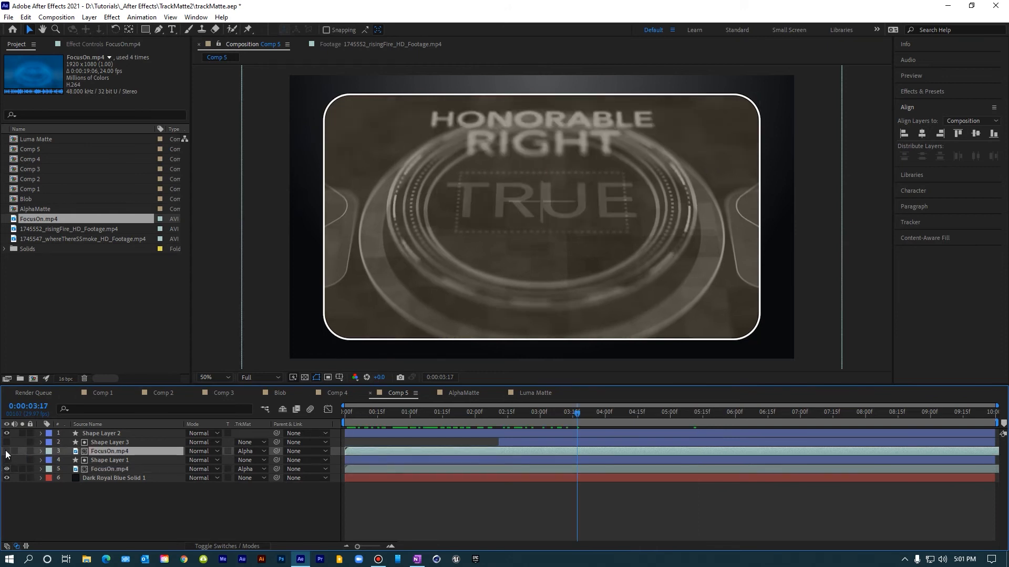
click(7, 452)
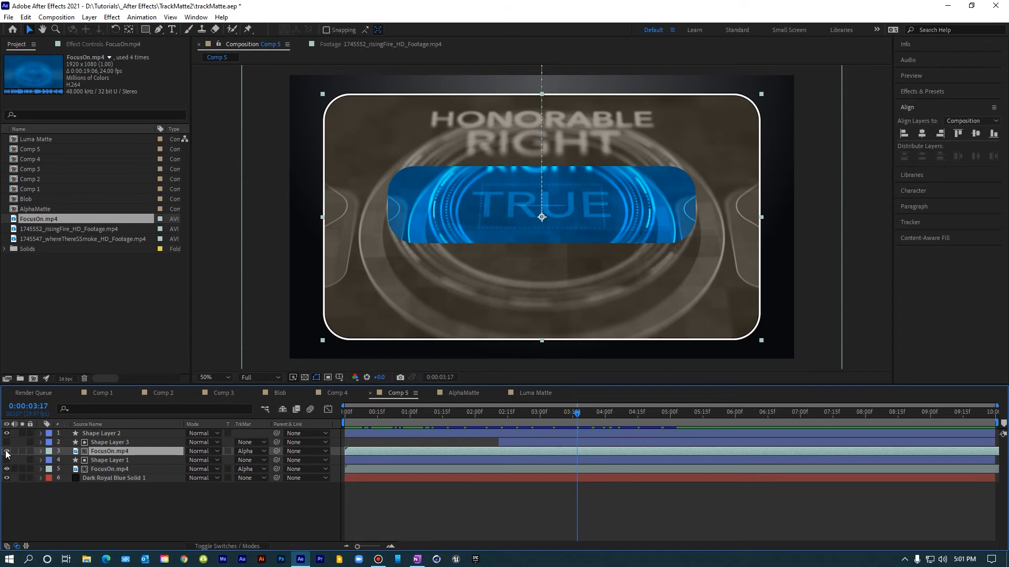
click(248, 451)
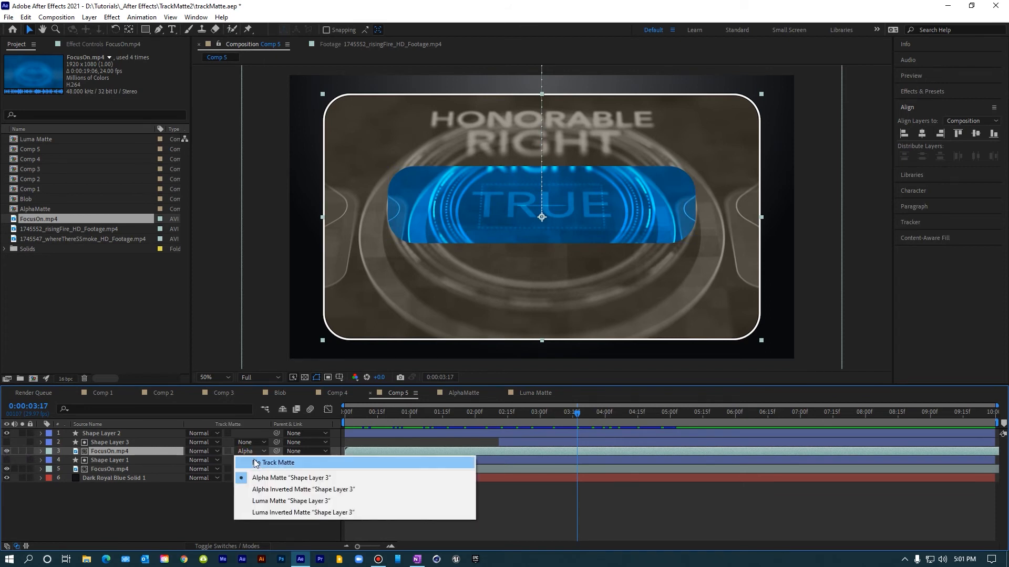
click(258, 463)
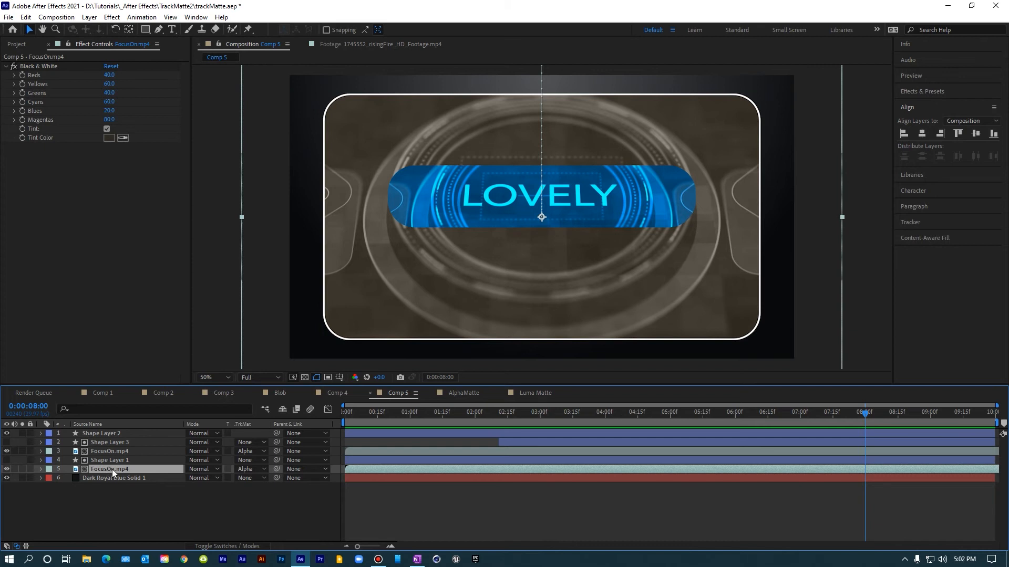
click(104, 451)
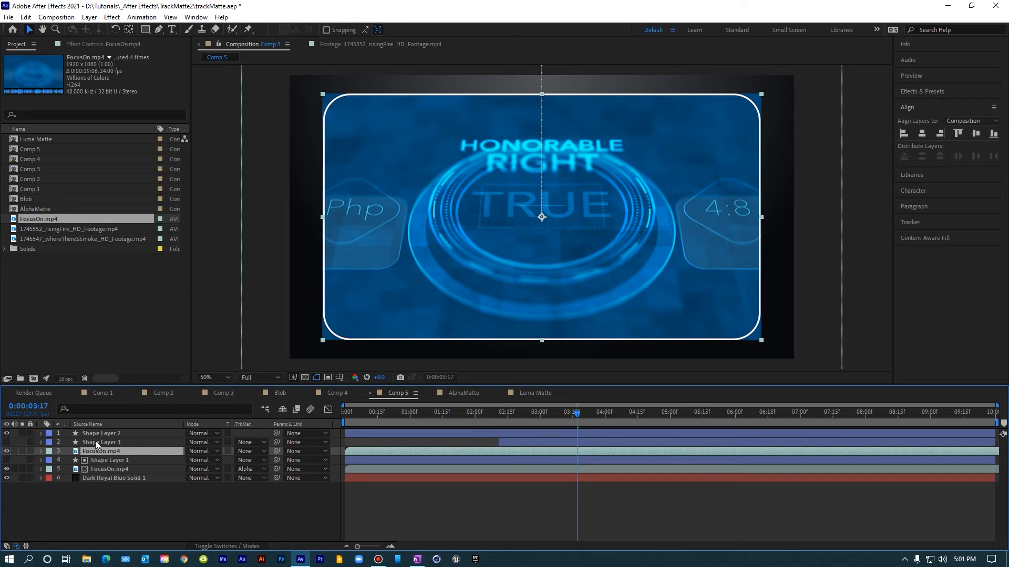
click(95, 442)
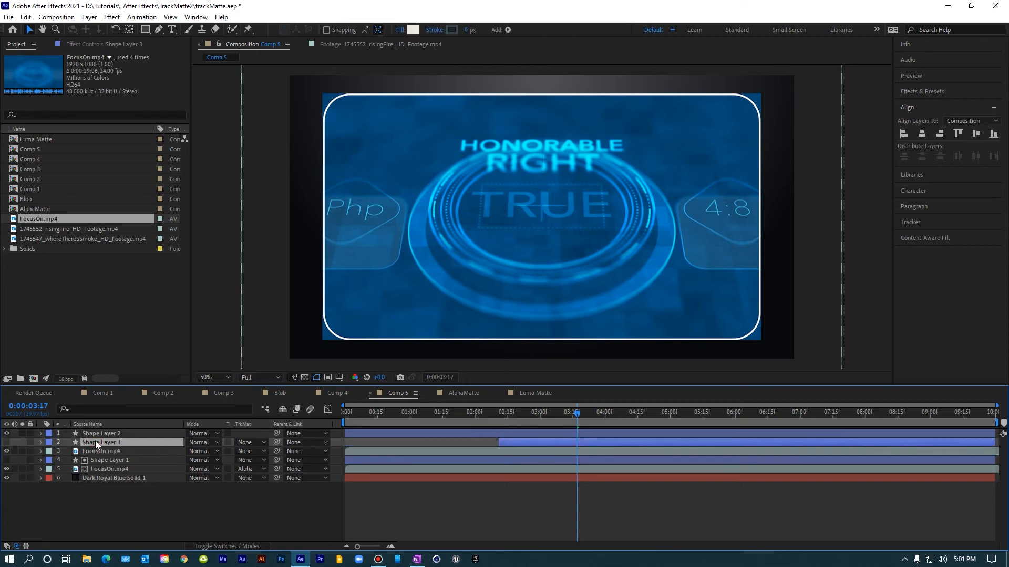
Step: Show Shape Layer 3, apply Alpha Matte "Shape Layer 3" to the upper FocusOn.mp4 layer, and preview Comp 5 from the start
click(7, 443)
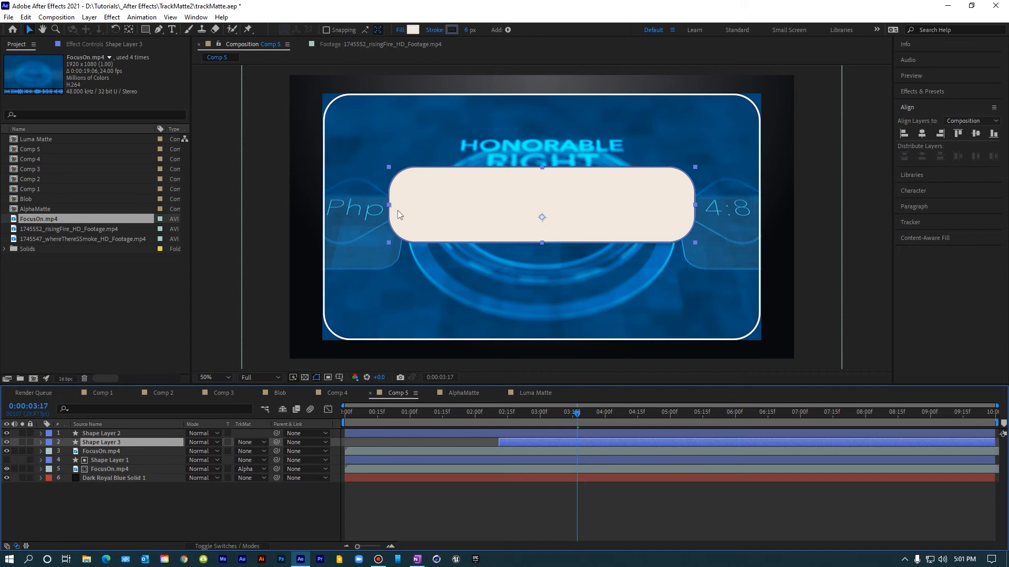
shift+click(96, 451)
click(96, 450)
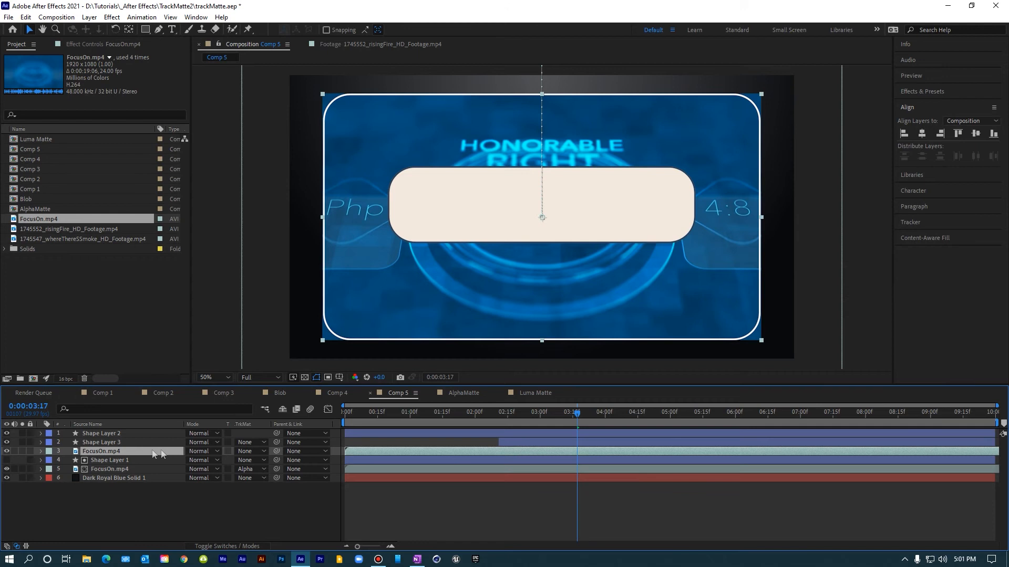
click(249, 452)
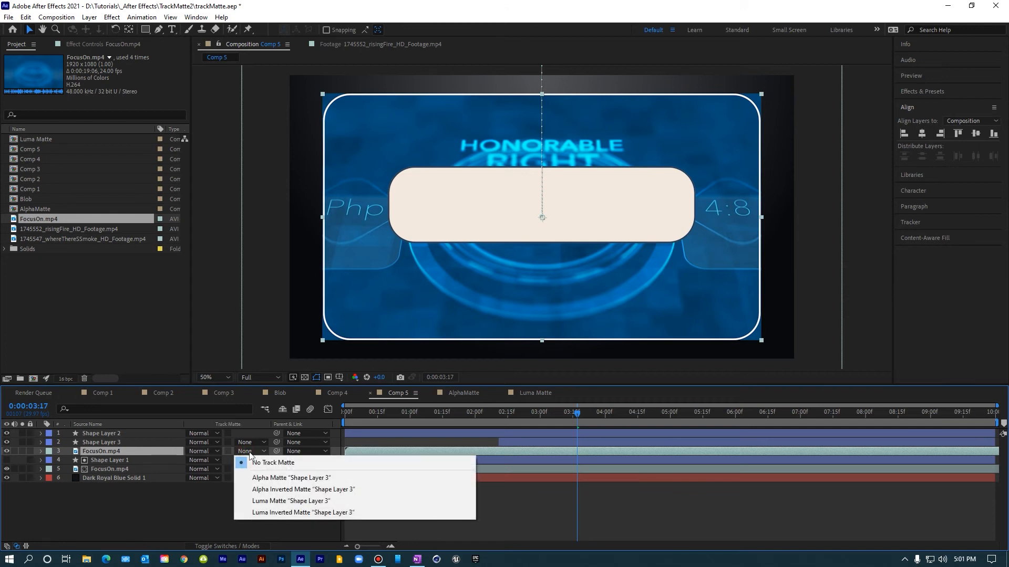
click(265, 479)
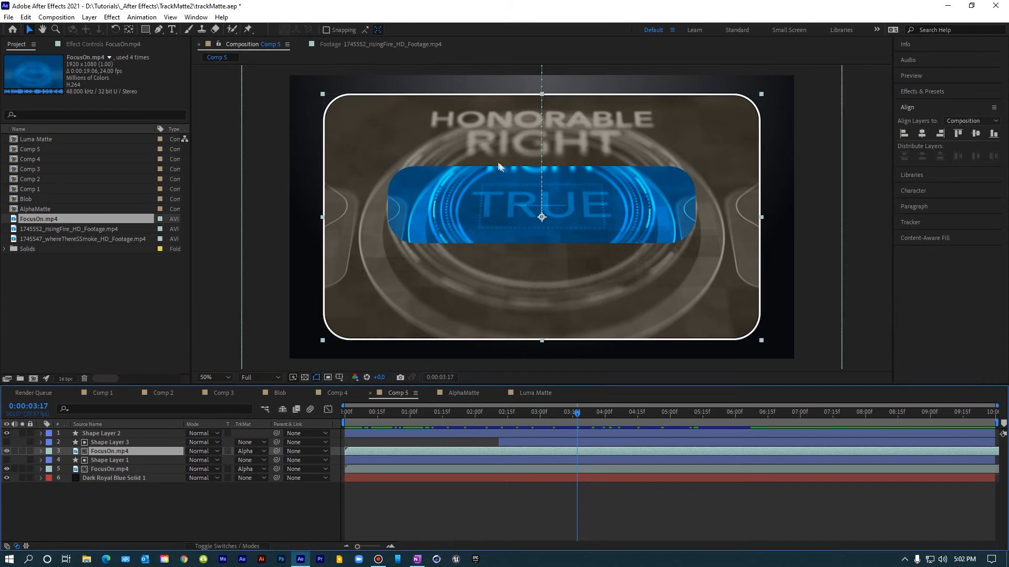
key(Home)
key(space)
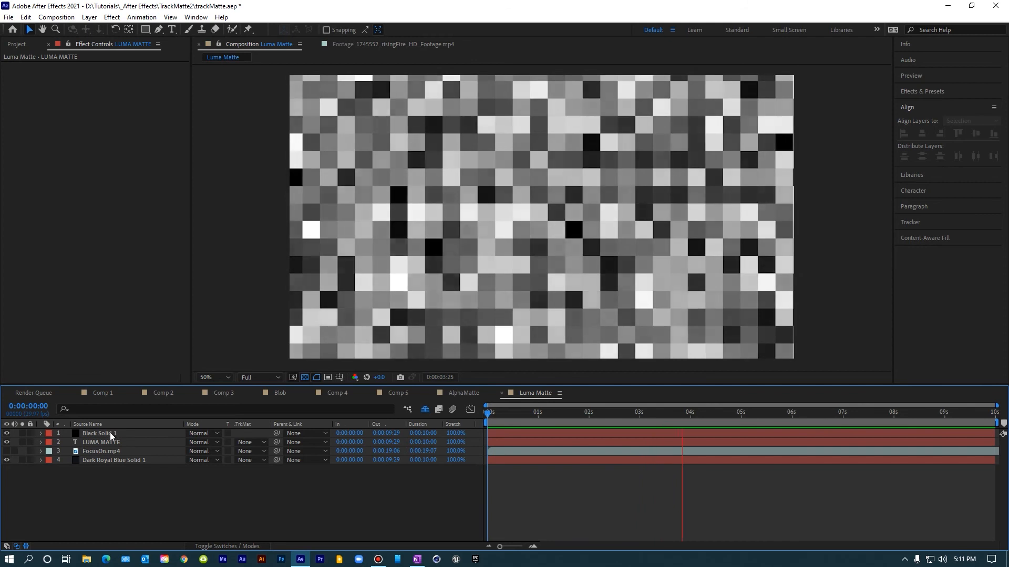
click(109, 433)
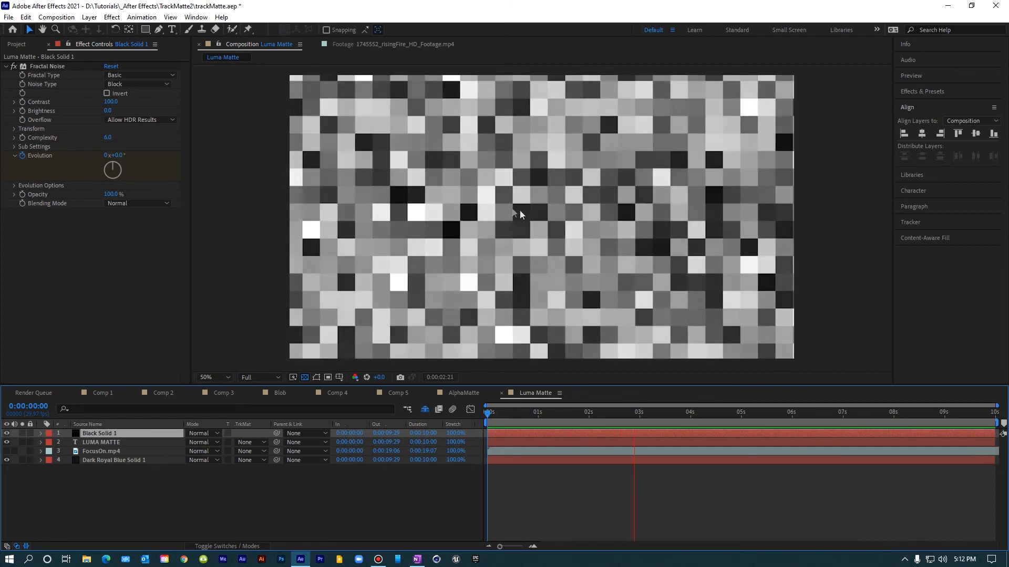
click(104, 446)
drag(104, 446, 101, 436)
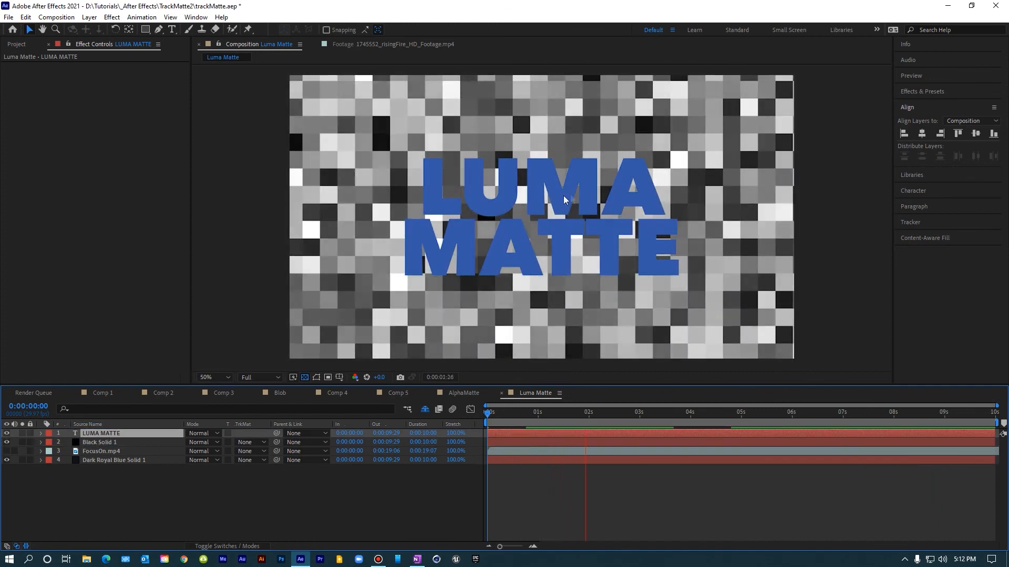
drag(118, 435, 117, 446)
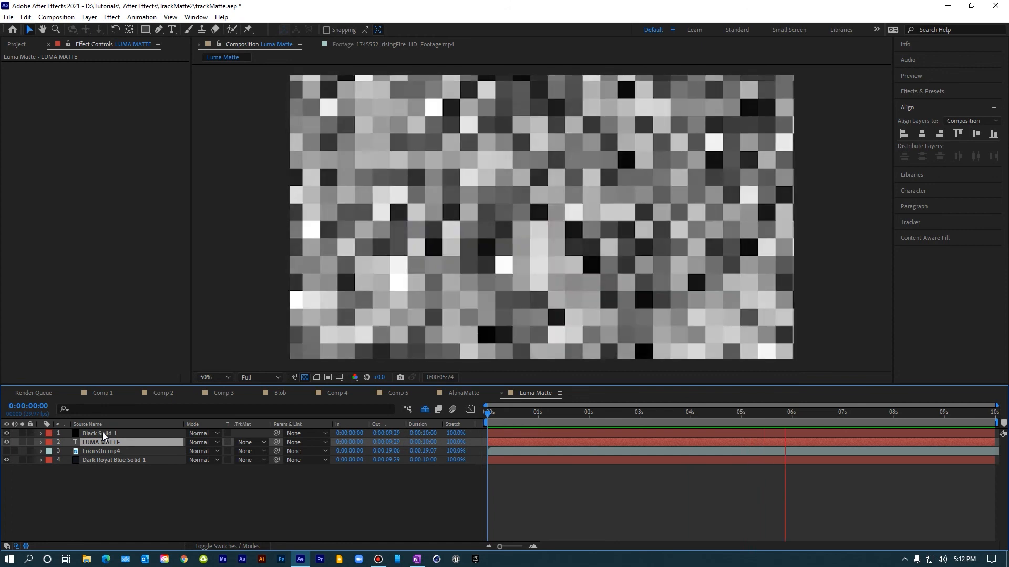
Step: Set the LUMA MATTE text layer's track matte to Luma Matte "Black Solid 1" in the Luma Matte comp
click(102, 433)
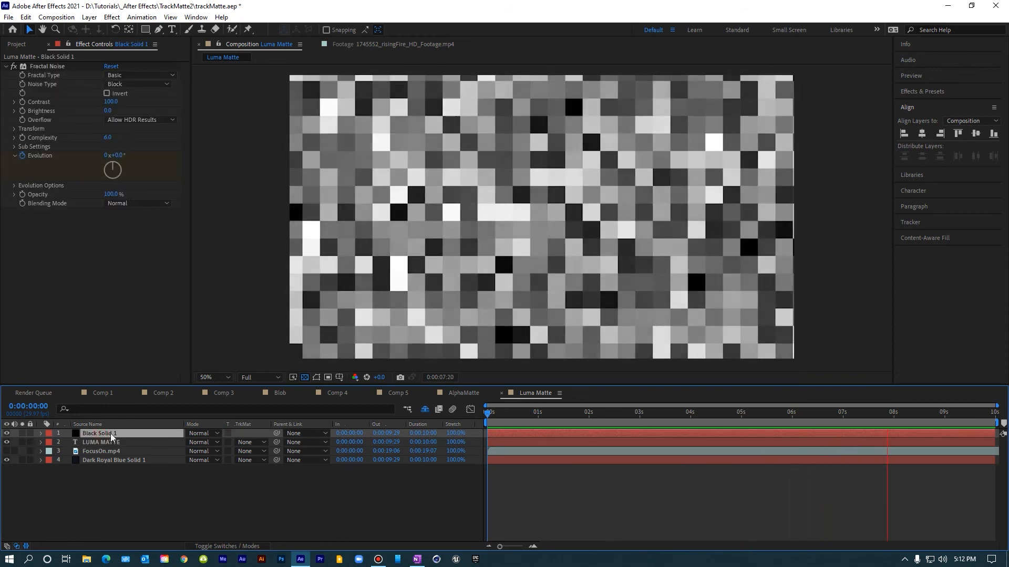
click(101, 442)
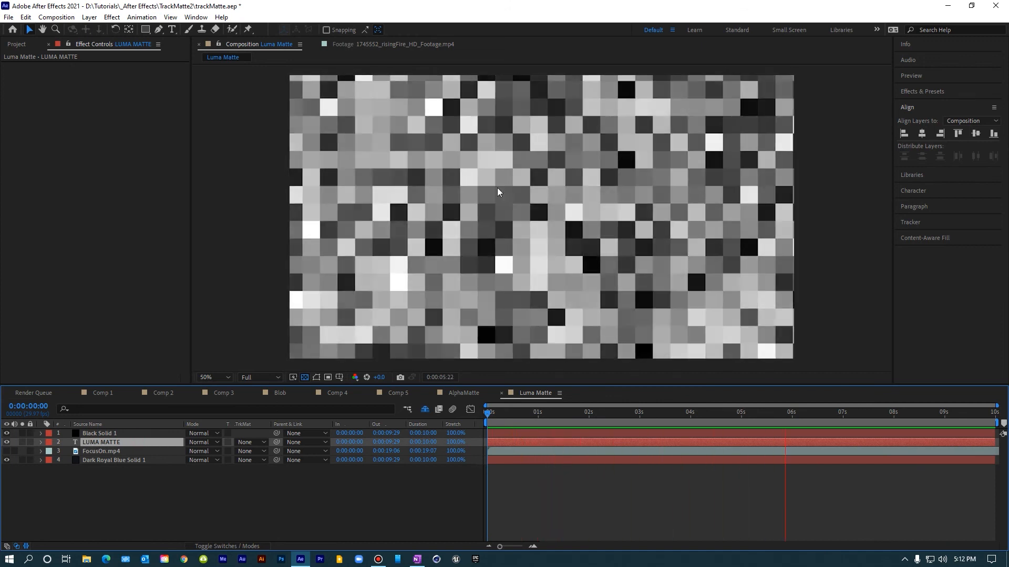
click(251, 442)
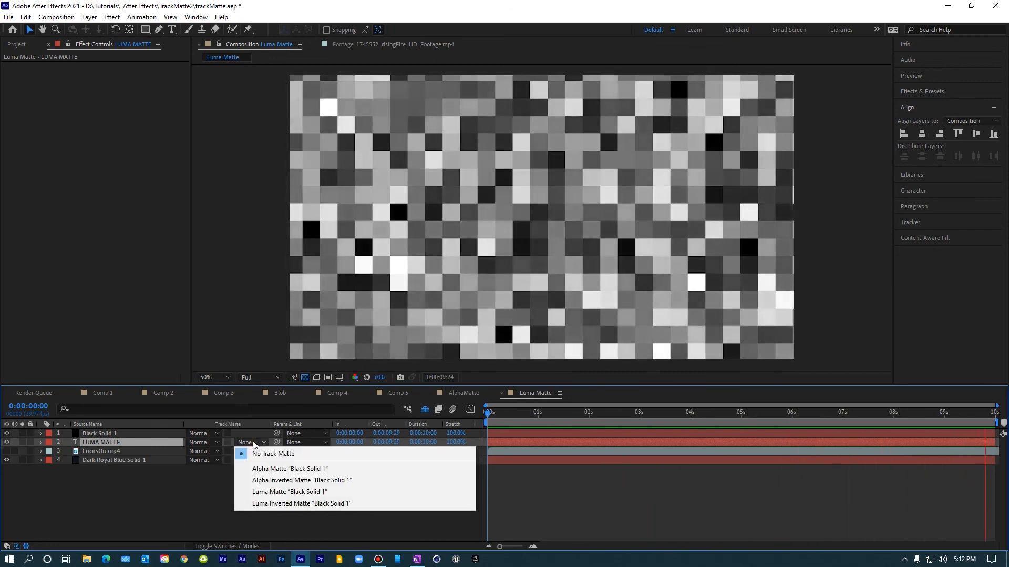
click(269, 493)
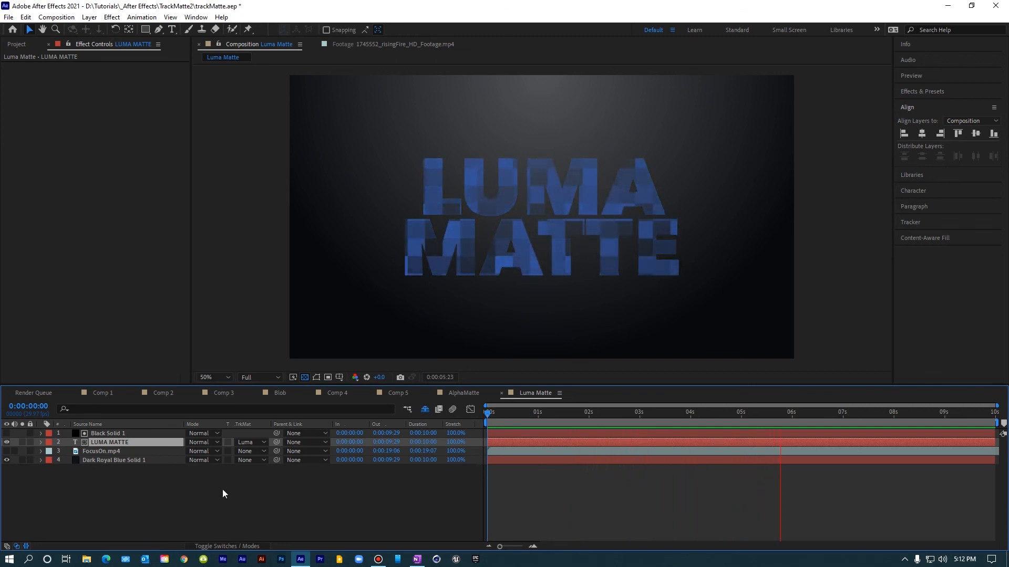
Step: Hide the LUMA MATTE layer, move FocusOn.mp4 directly below Black Solid 1, show it, and apply Luma Matte "Black Solid 1" to it
click(7, 442)
drag(98, 455, 96, 444)
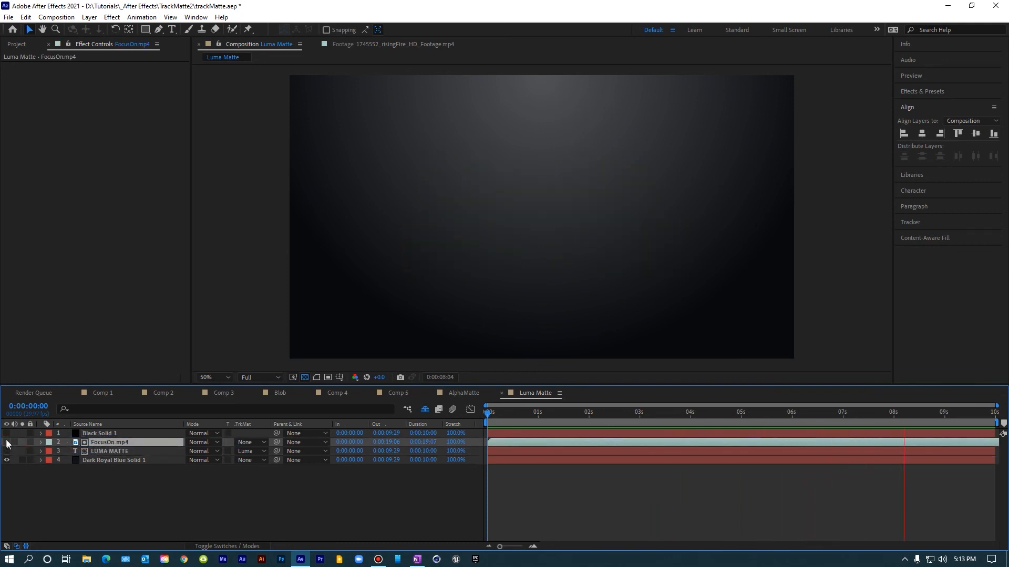
click(7, 442)
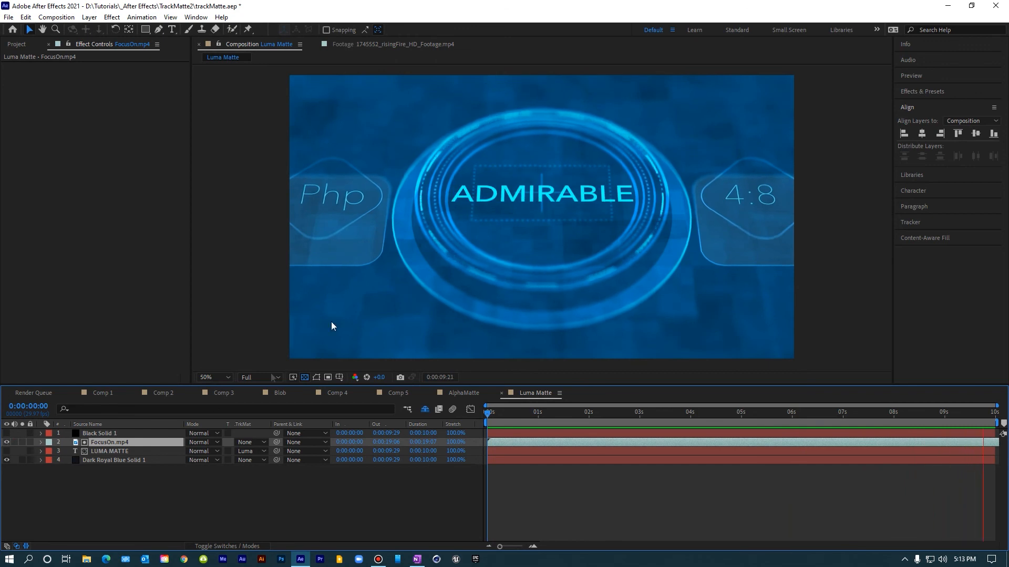
click(254, 442)
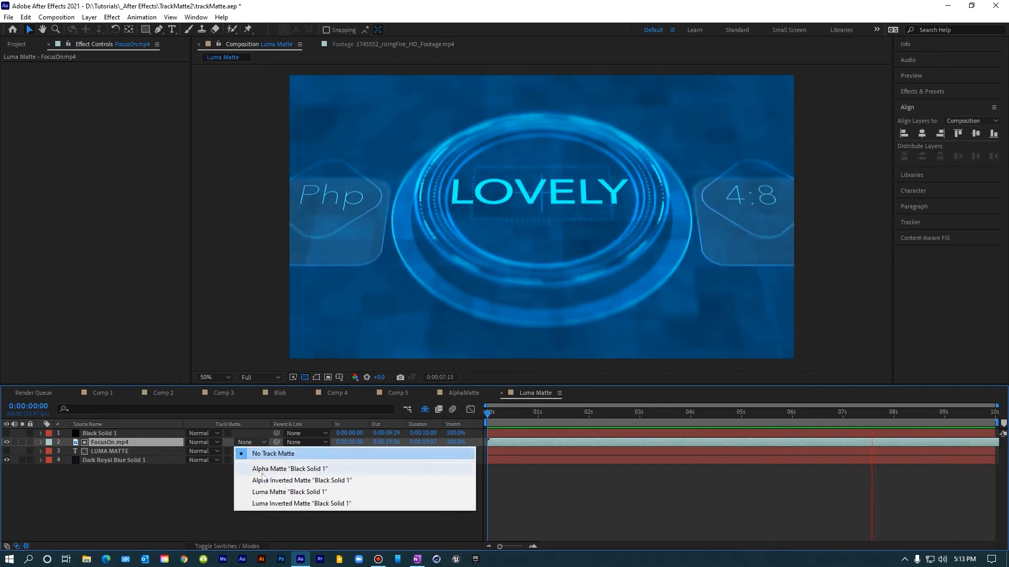
click(268, 492)
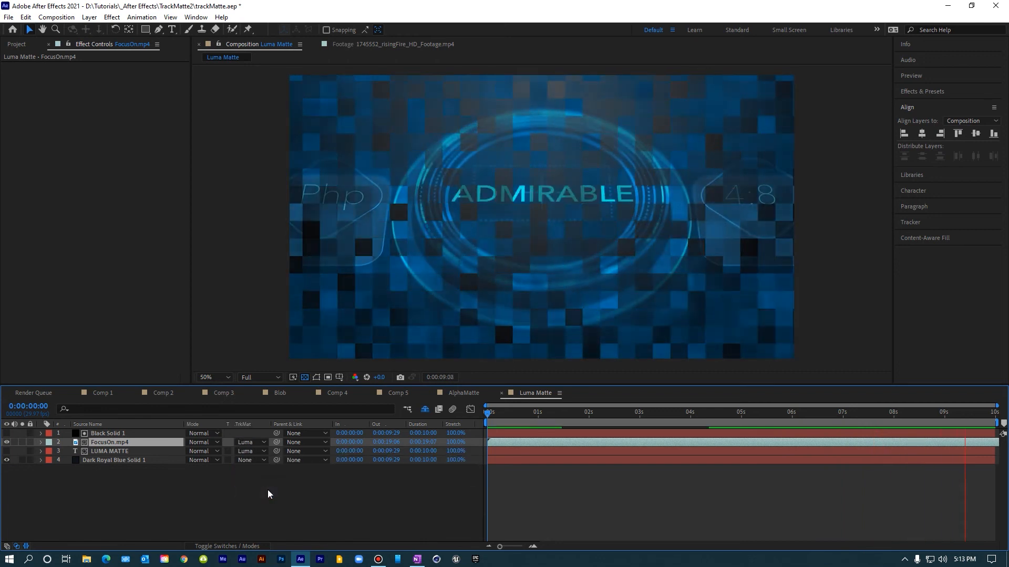